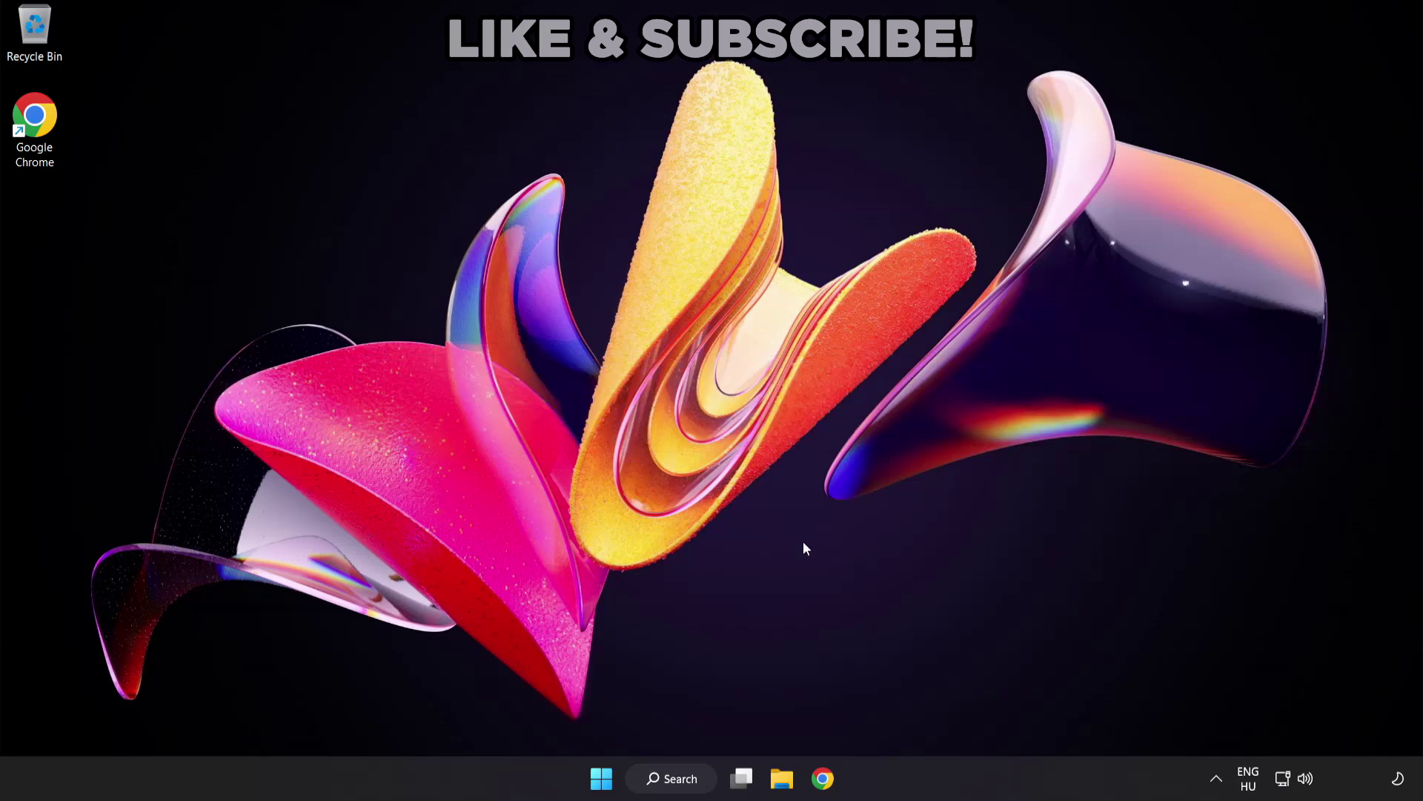
Switch the Quick Settings sound output from CABLE Input to Speakers (High Definition Audio Device).
{"action": "left_click", "coordinate": [1307, 784]}
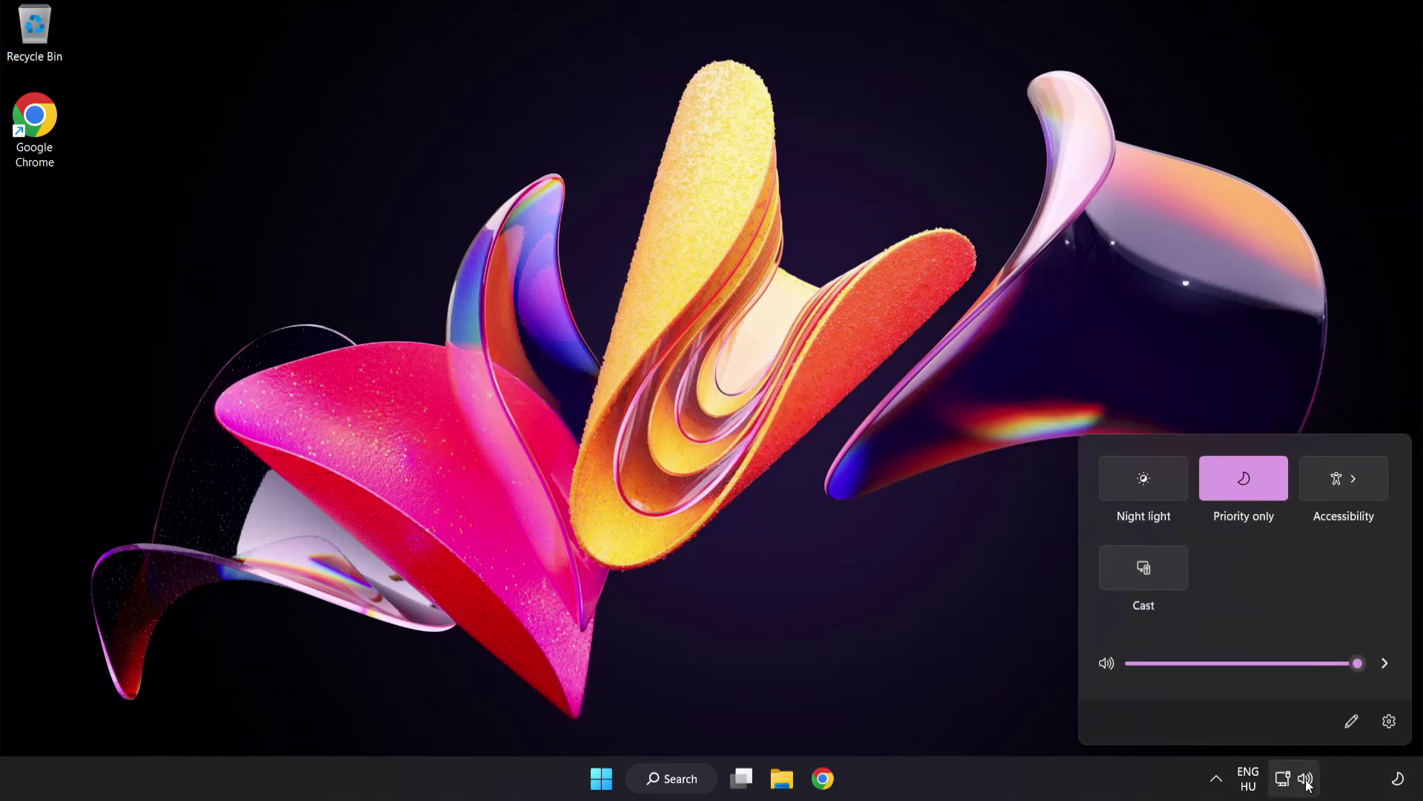
{"action": "left_click", "coordinate": [1385, 665]}
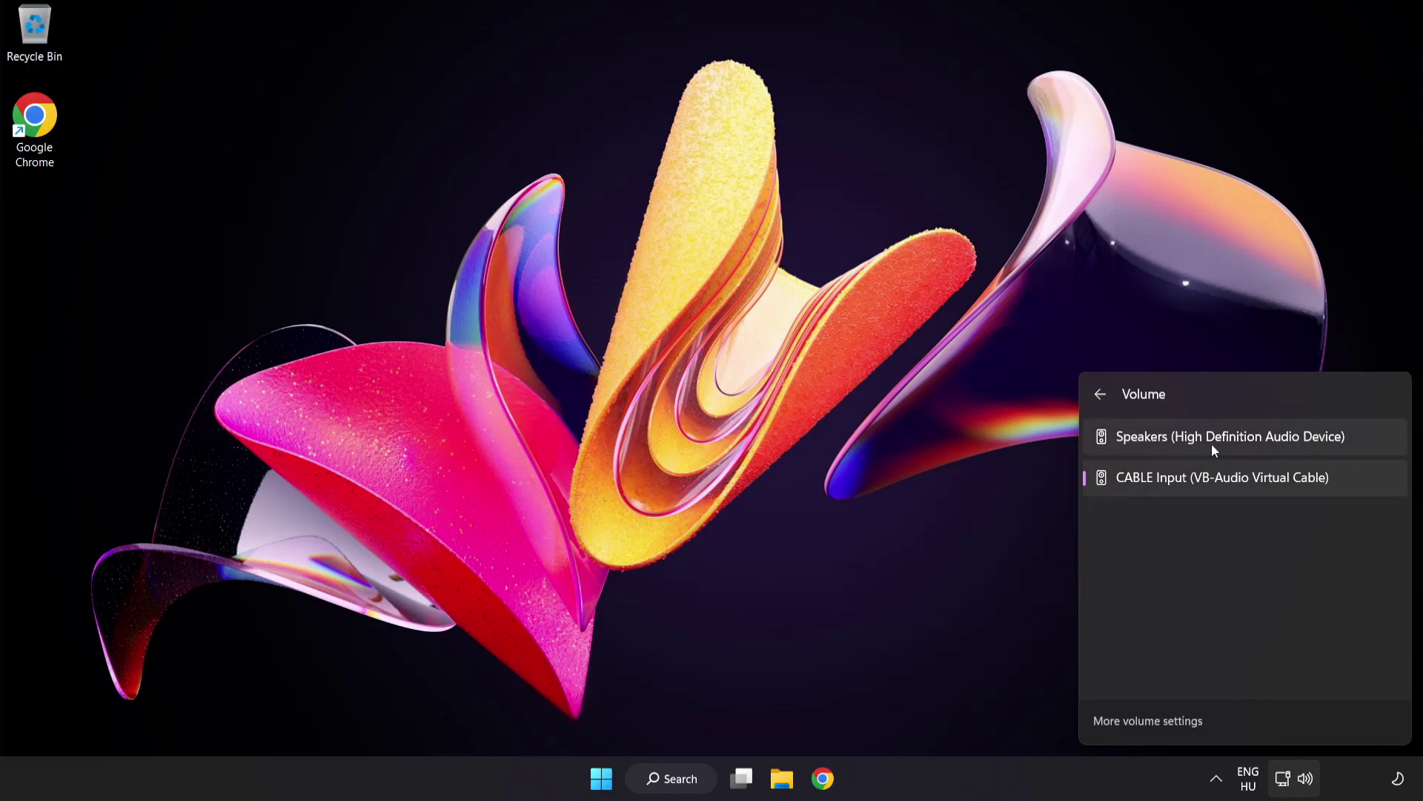
{"action": "left_click", "coordinate": [1361, 444]}
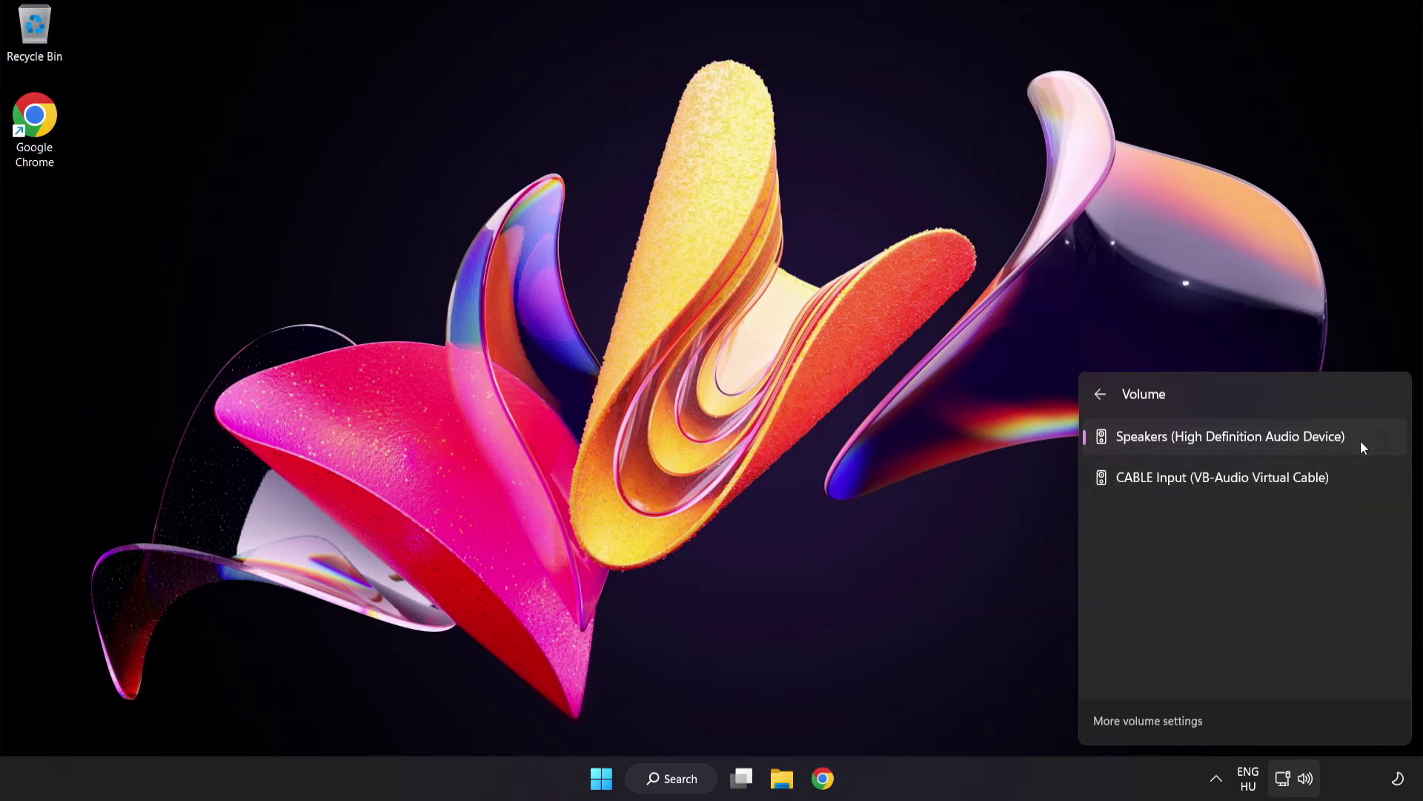
{"action": "left_click", "coordinate": [682, 395]}
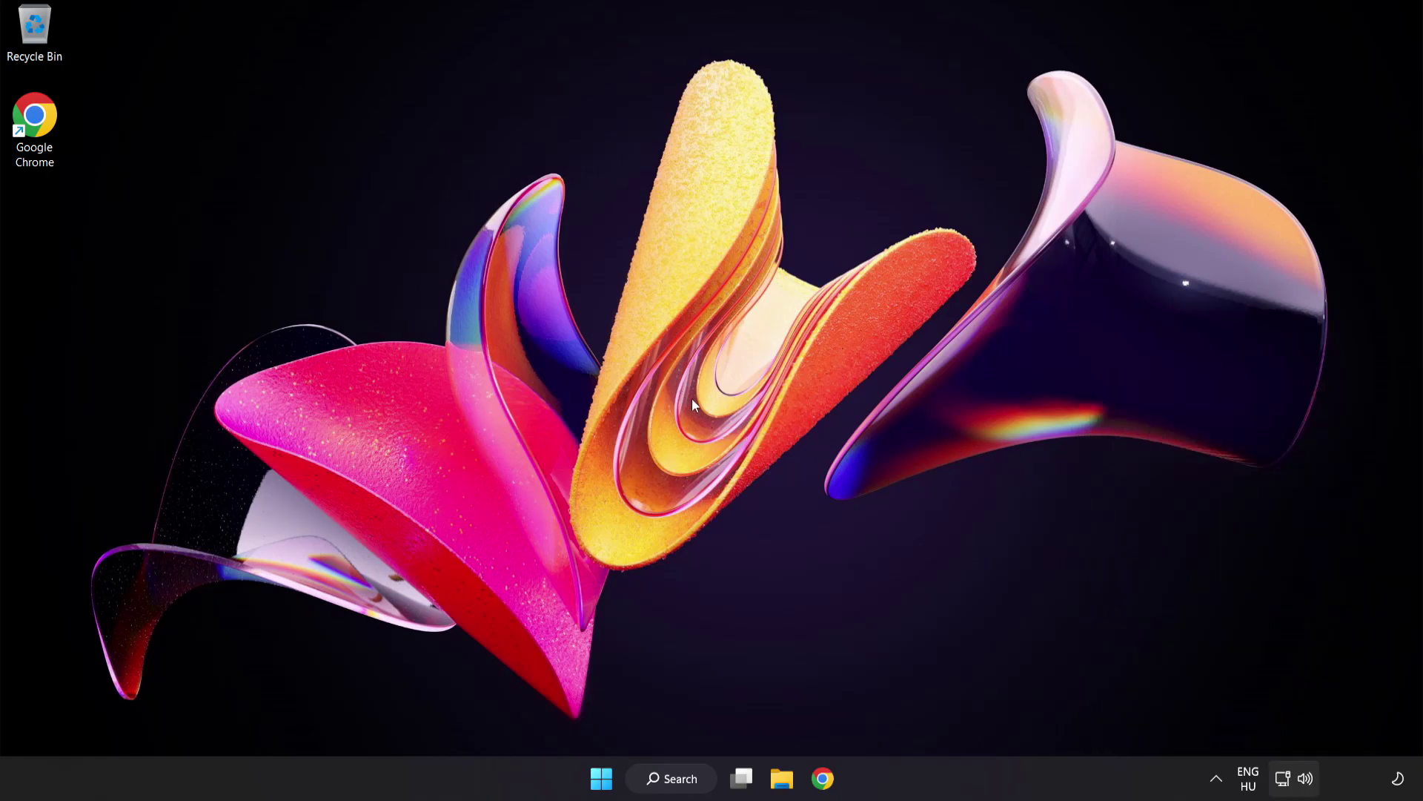
Reset sound devices and app volumes to recommended defaults in the volume mixer, then close Settings.
{"action": "right_click", "coordinate": [1306, 780]}
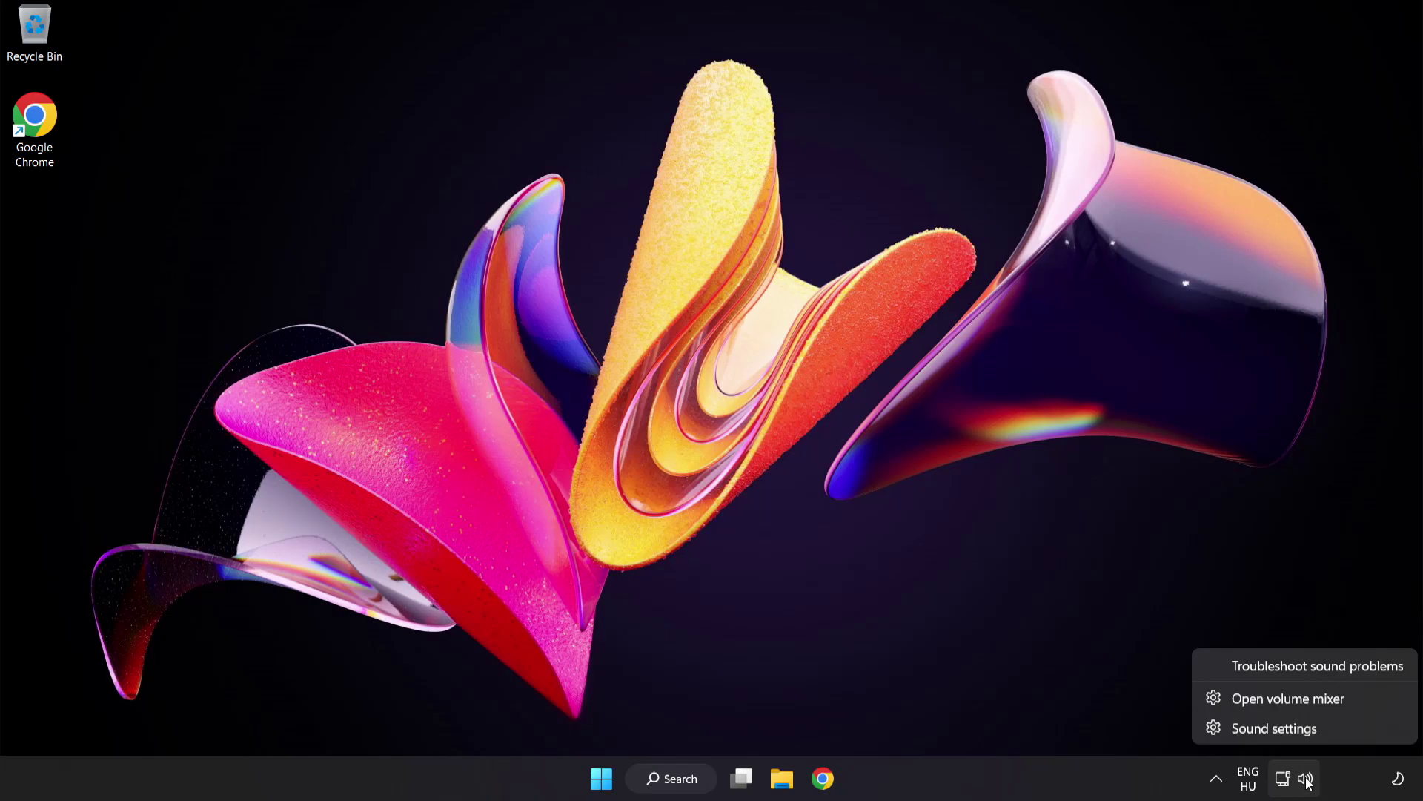
{"action": "left_click", "coordinate": [1367, 701]}
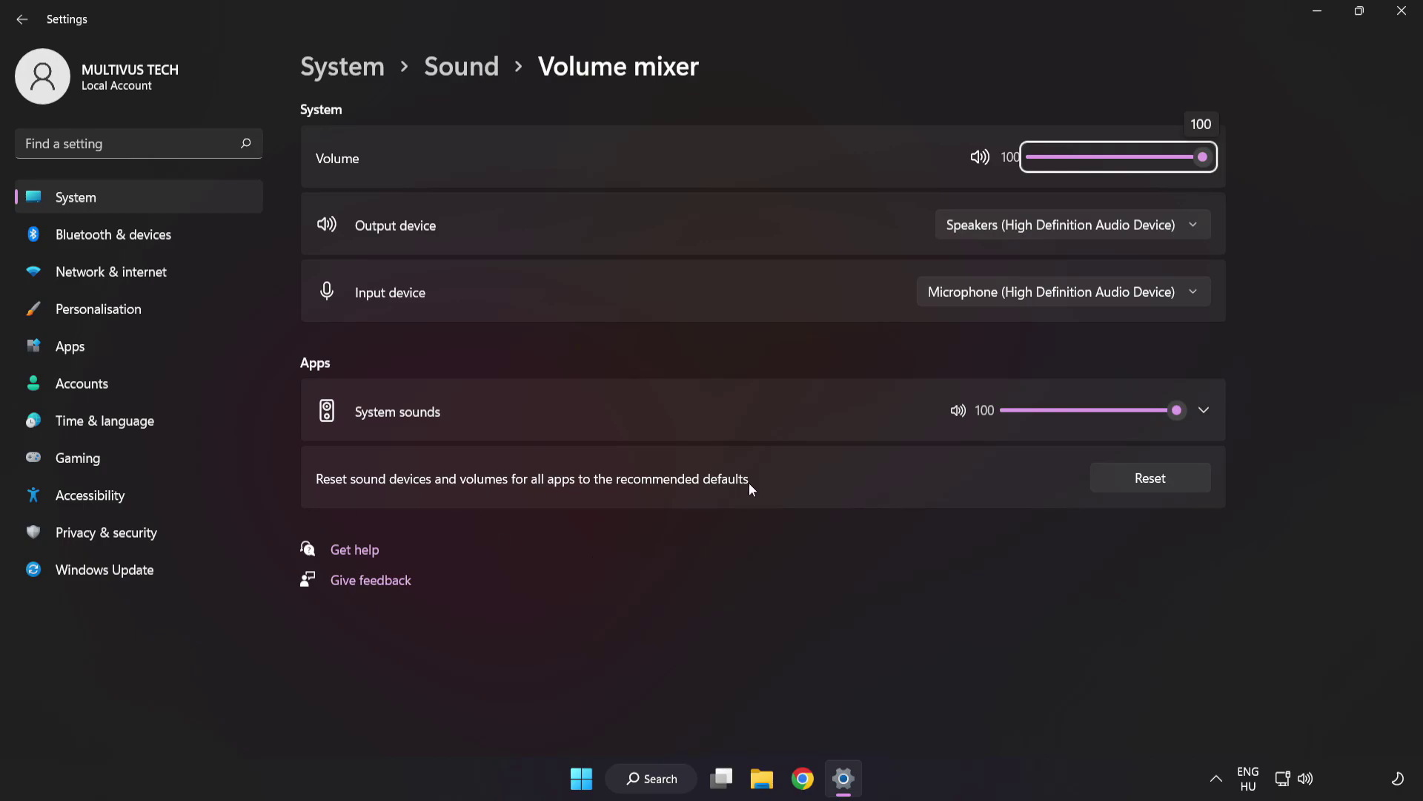
{"action": "left_click", "coordinate": [1180, 487]}
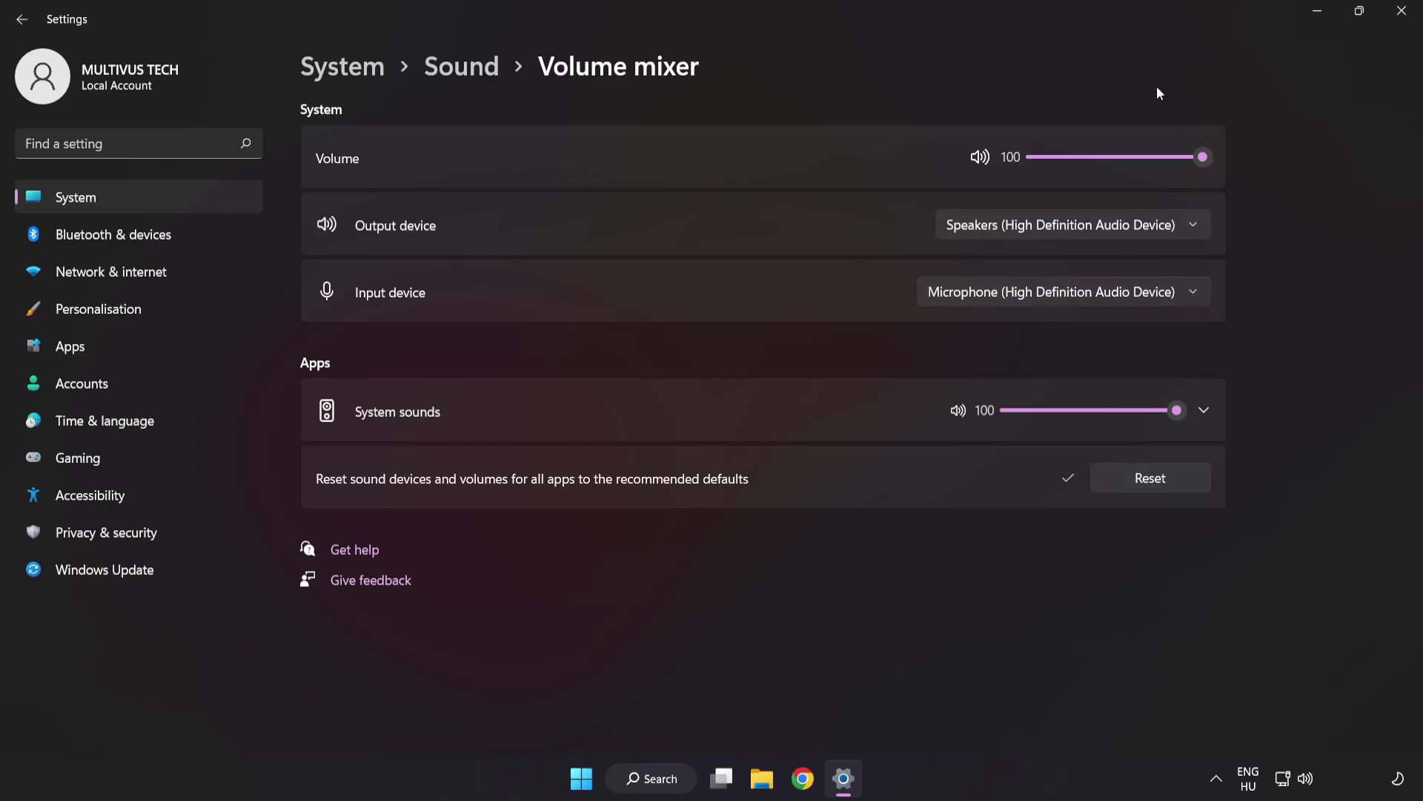
{"action": "left_click", "coordinate": [1403, 16]}
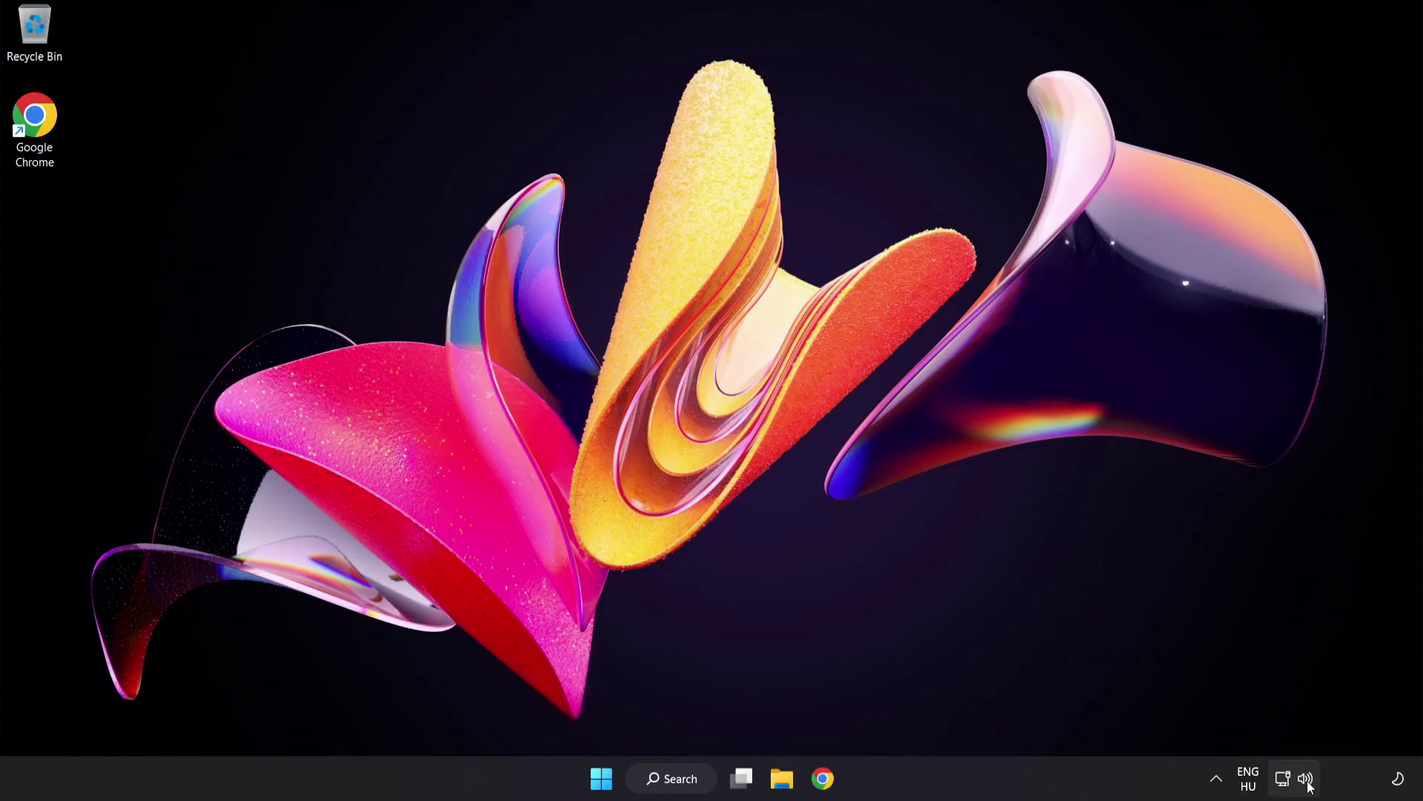
Open the Sound settings page, leave output volume at 100, and scroll down to Advanced.
{"action": "right_click", "coordinate": [1306, 778]}
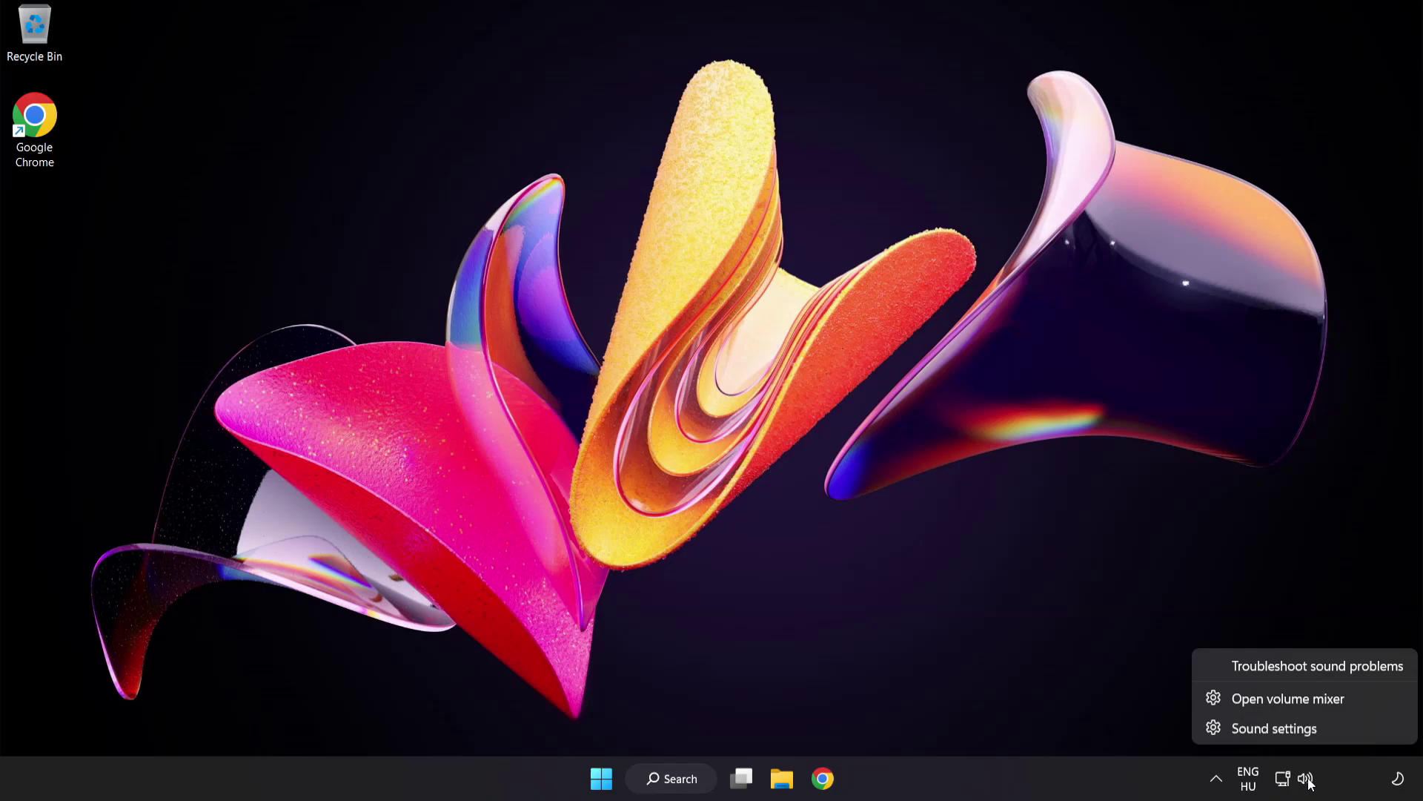
{"action": "left_click", "coordinate": [1321, 731]}
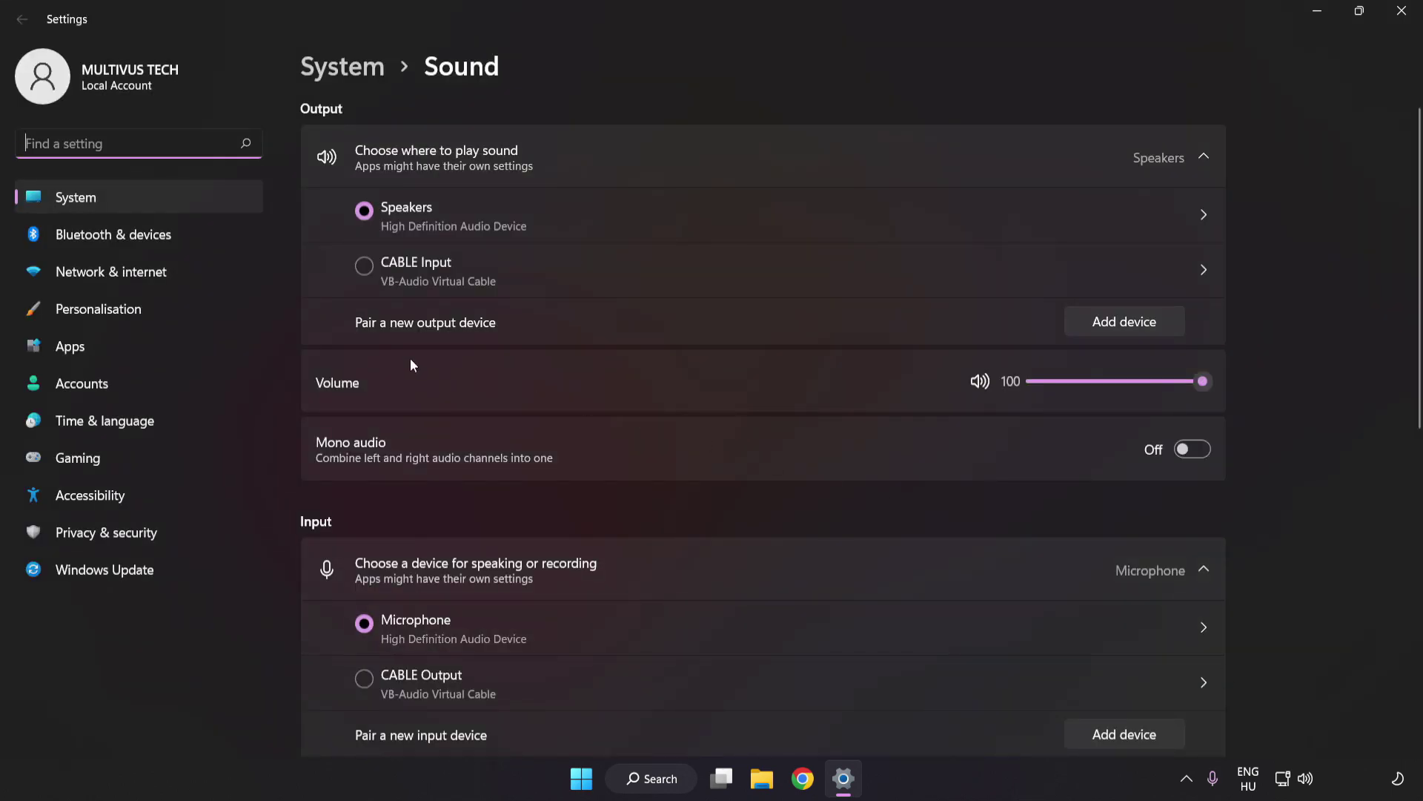
{"action": "left_click_drag", "start_coordinate": [1189, 390], "coordinate": [1336, 387]}
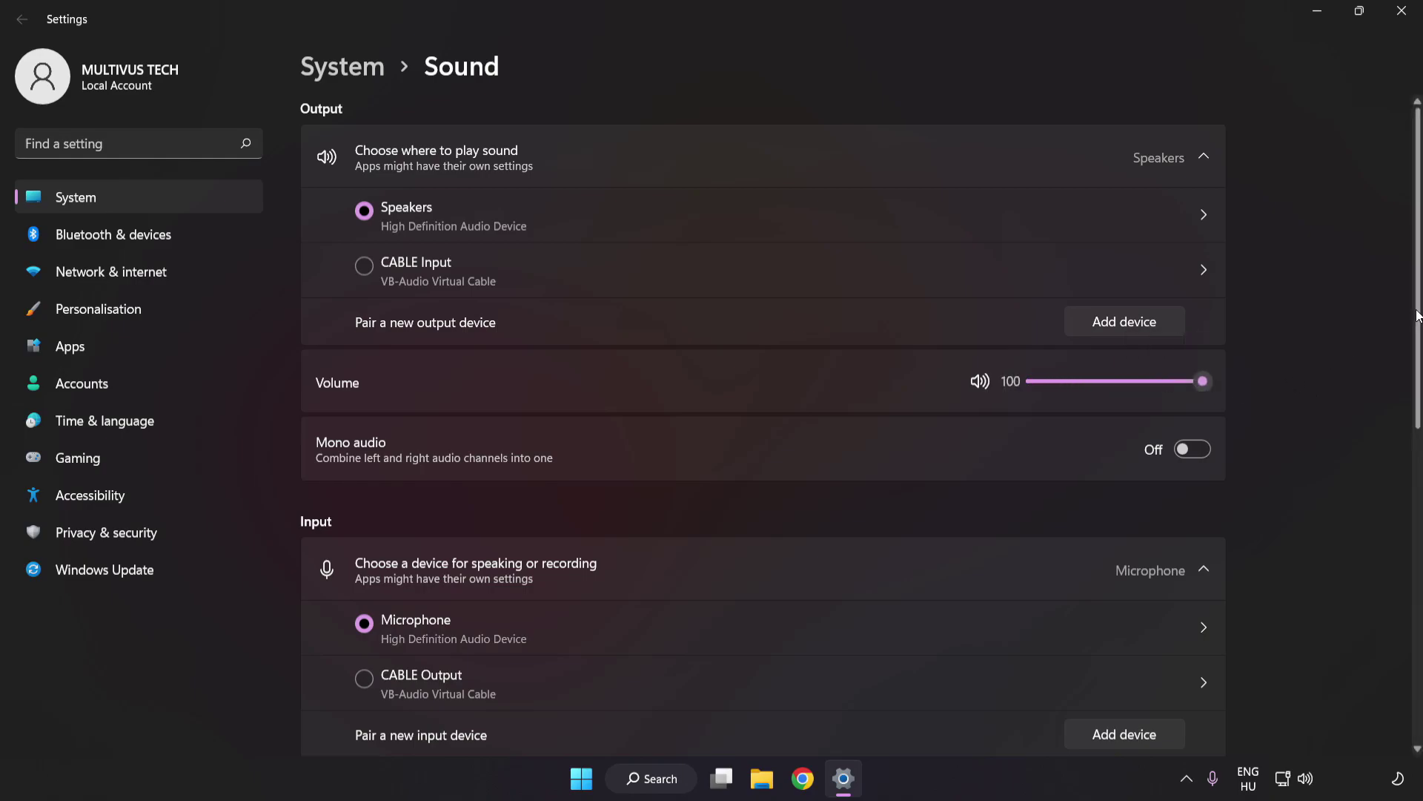
{"action": "scroll", "coordinate": [1400, 496], "scroll_direction": "down", "scroll_amount": 5}
{"action": "scroll", "coordinate": [1400, 497], "scroll_direction": "down", "scroll_amount": 3}
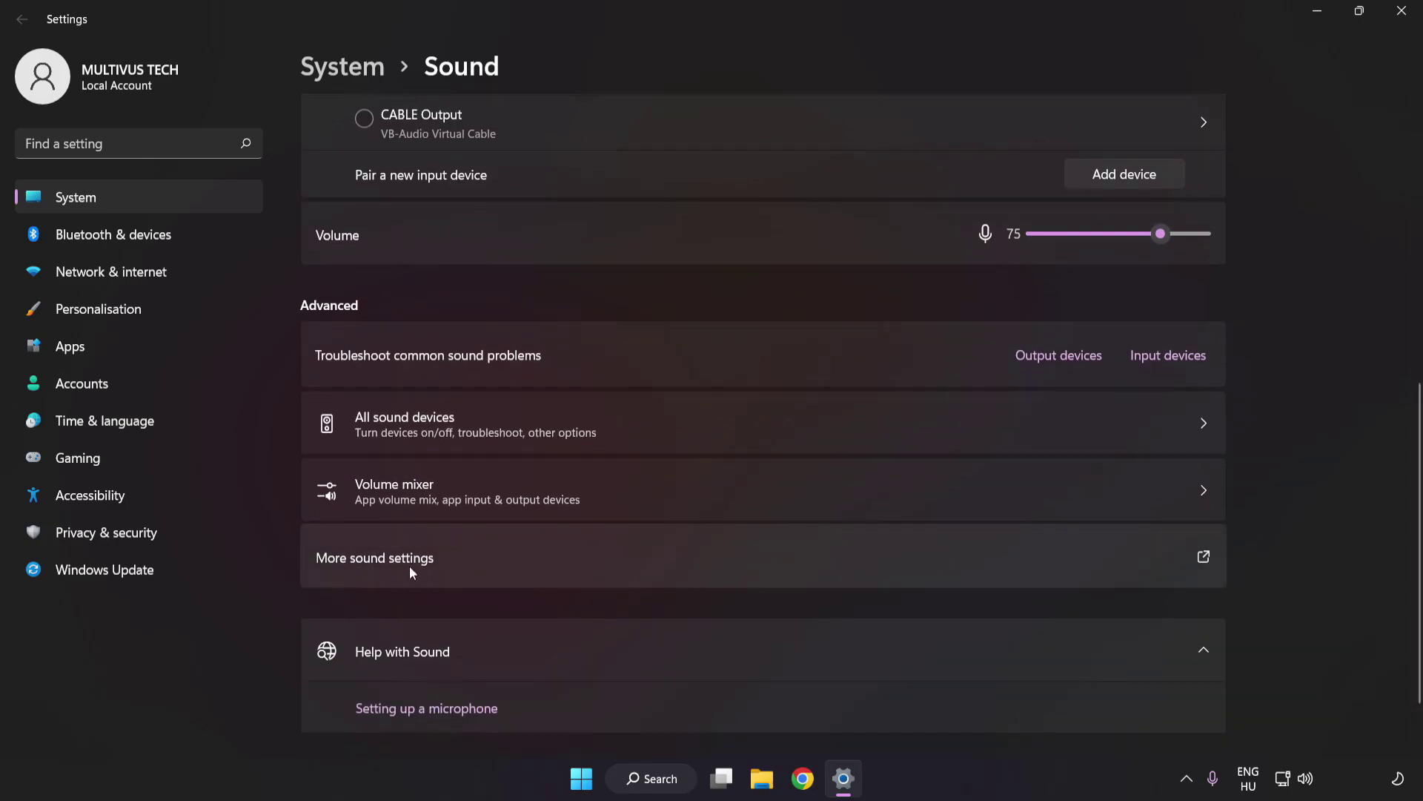
In the classic Sound dialog, disable the CABLE Input playback device and select Speakers.
{"action": "left_click", "coordinate": [655, 556]}
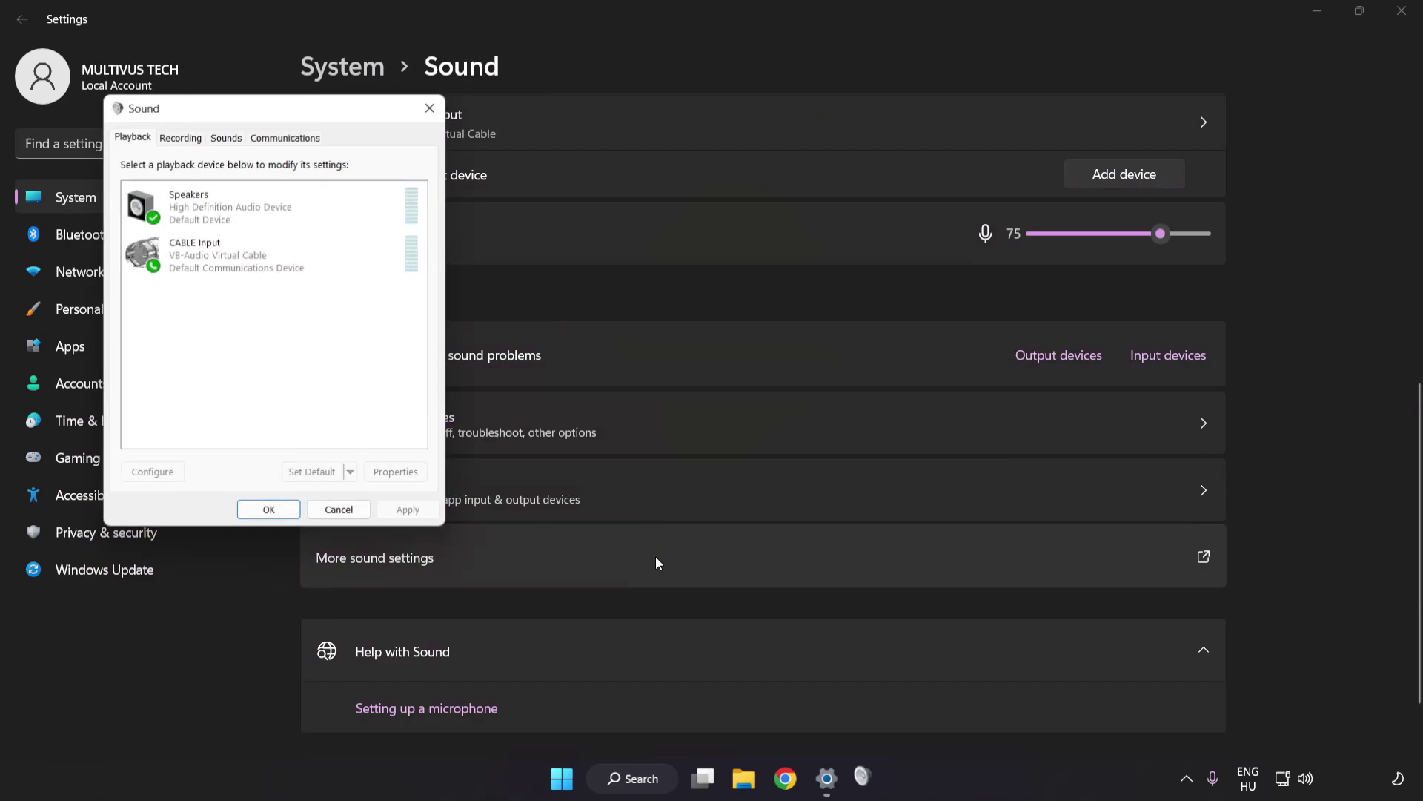
{"action": "left_click_drag", "start_coordinate": [281, 113], "coordinate": [710, 208]}
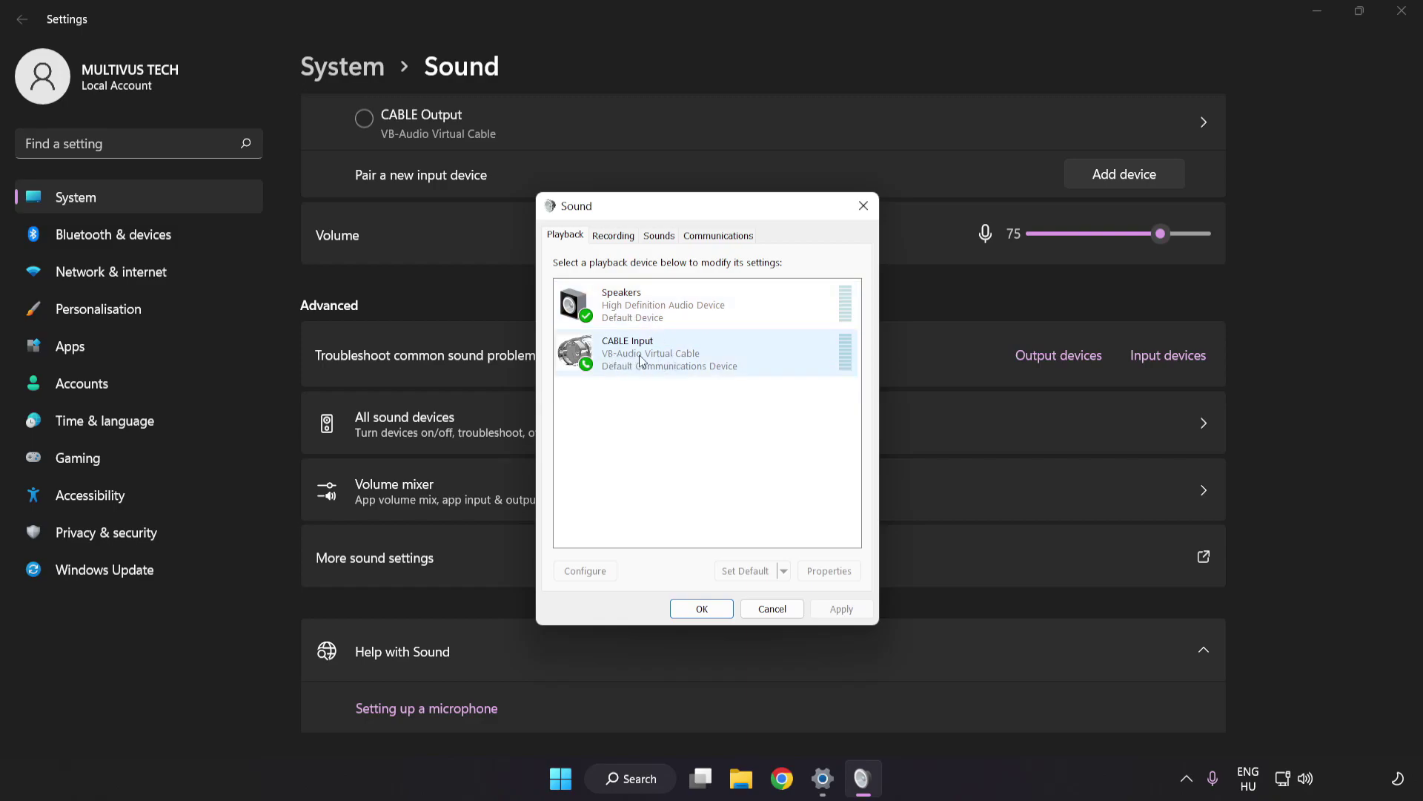
{"action": "right_click", "coordinate": [693, 359]}
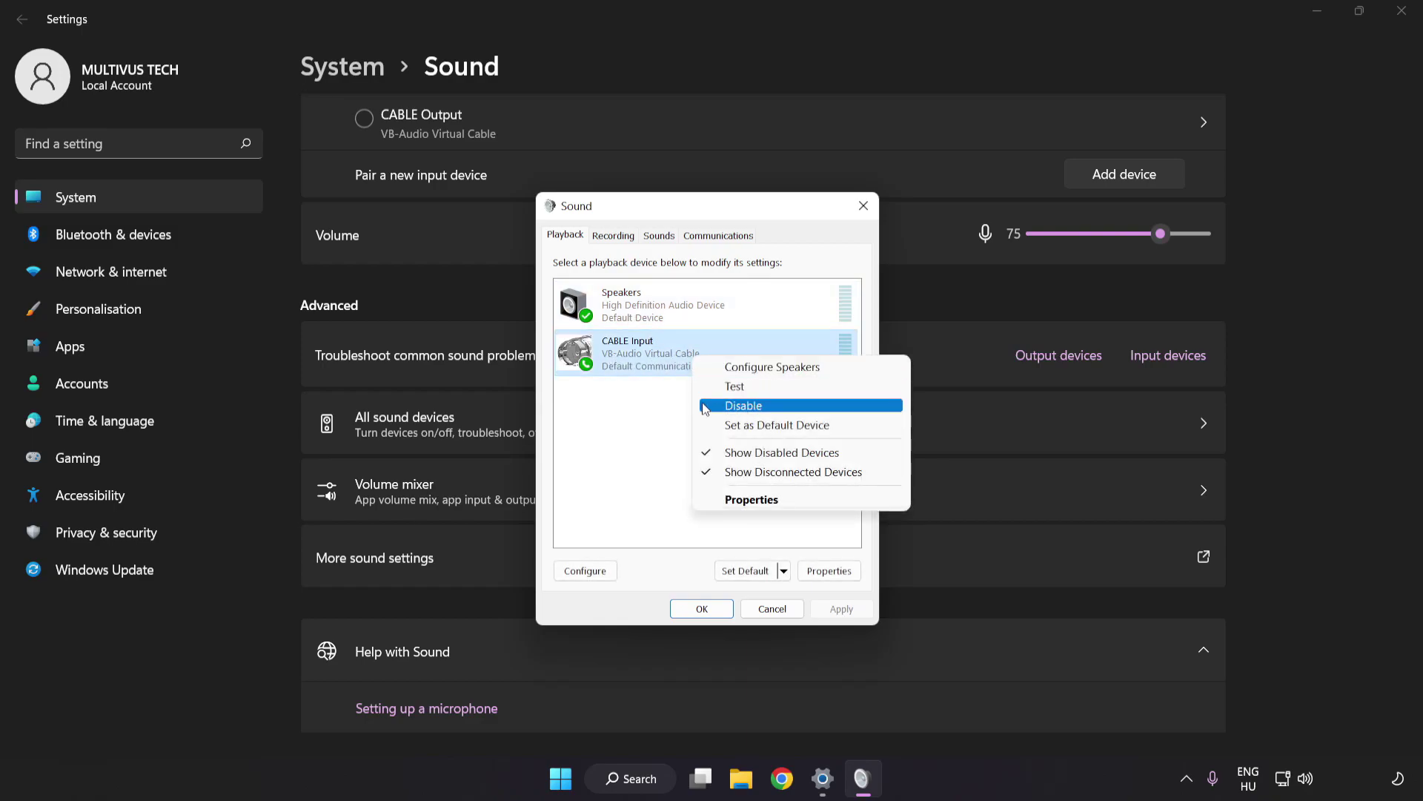
{"action": "left_click", "coordinate": [762, 407]}
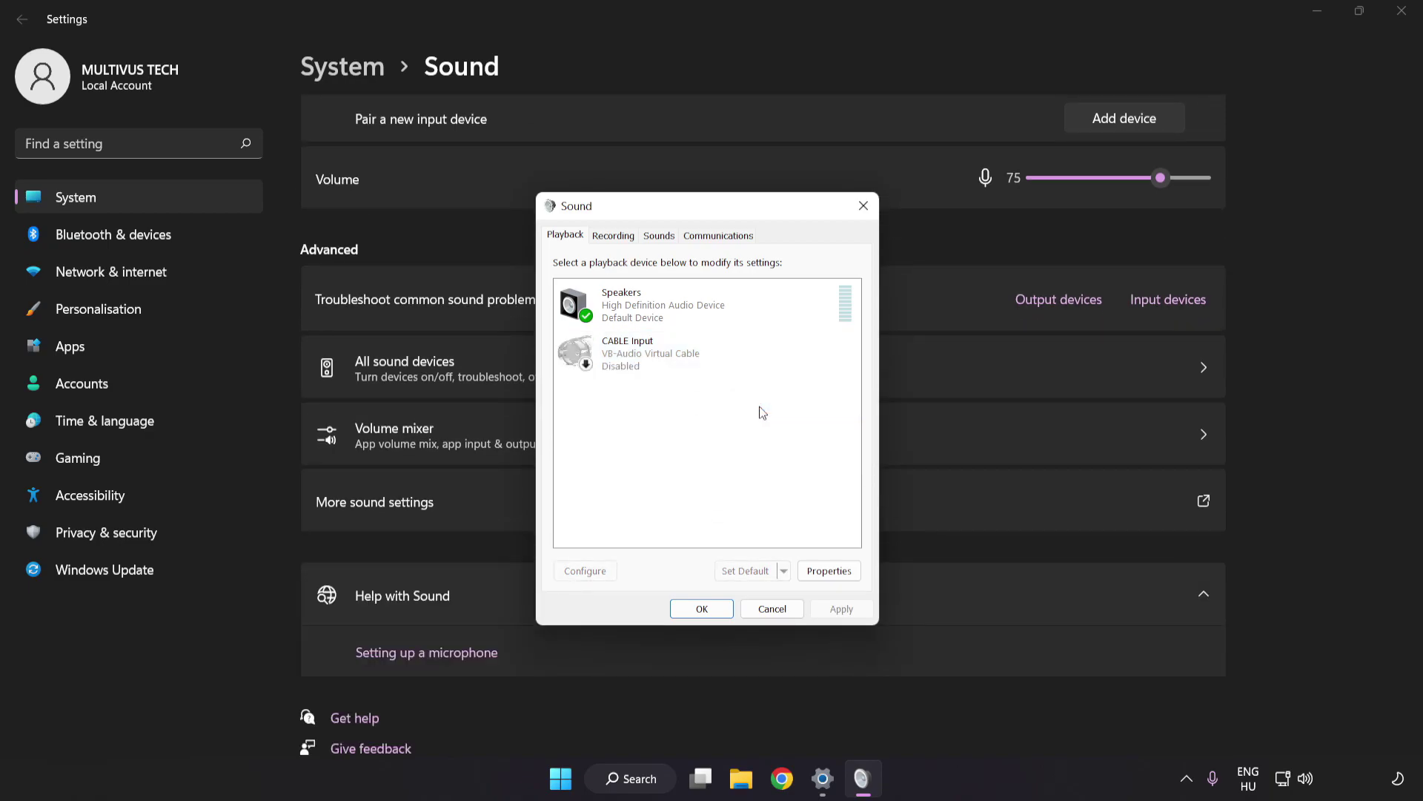
{"action": "left_click", "coordinate": [666, 313]}
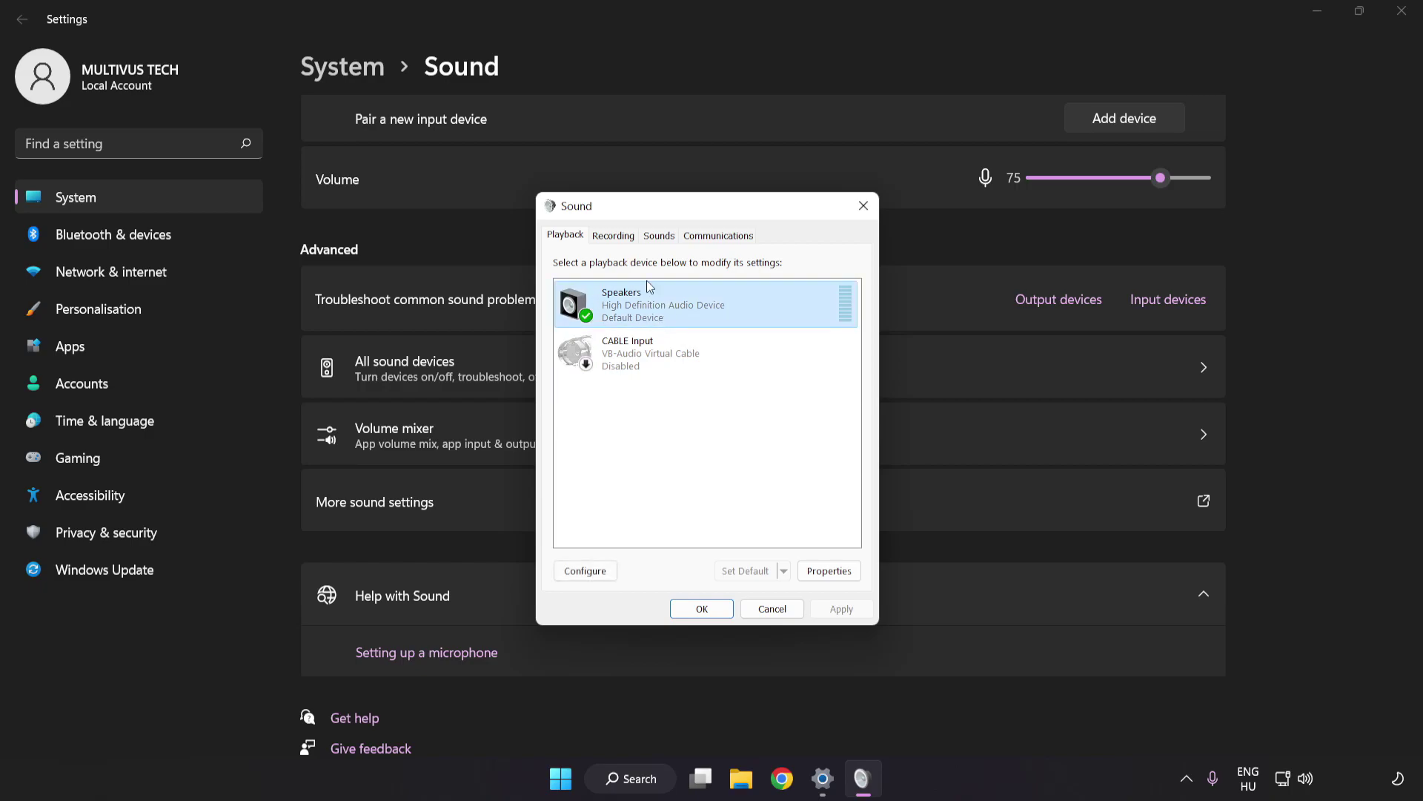
Configure Speakers as 7.1 Surround, keeping all optional speakers and both full-range pairs.
{"action": "right_click", "coordinate": [741, 305]}
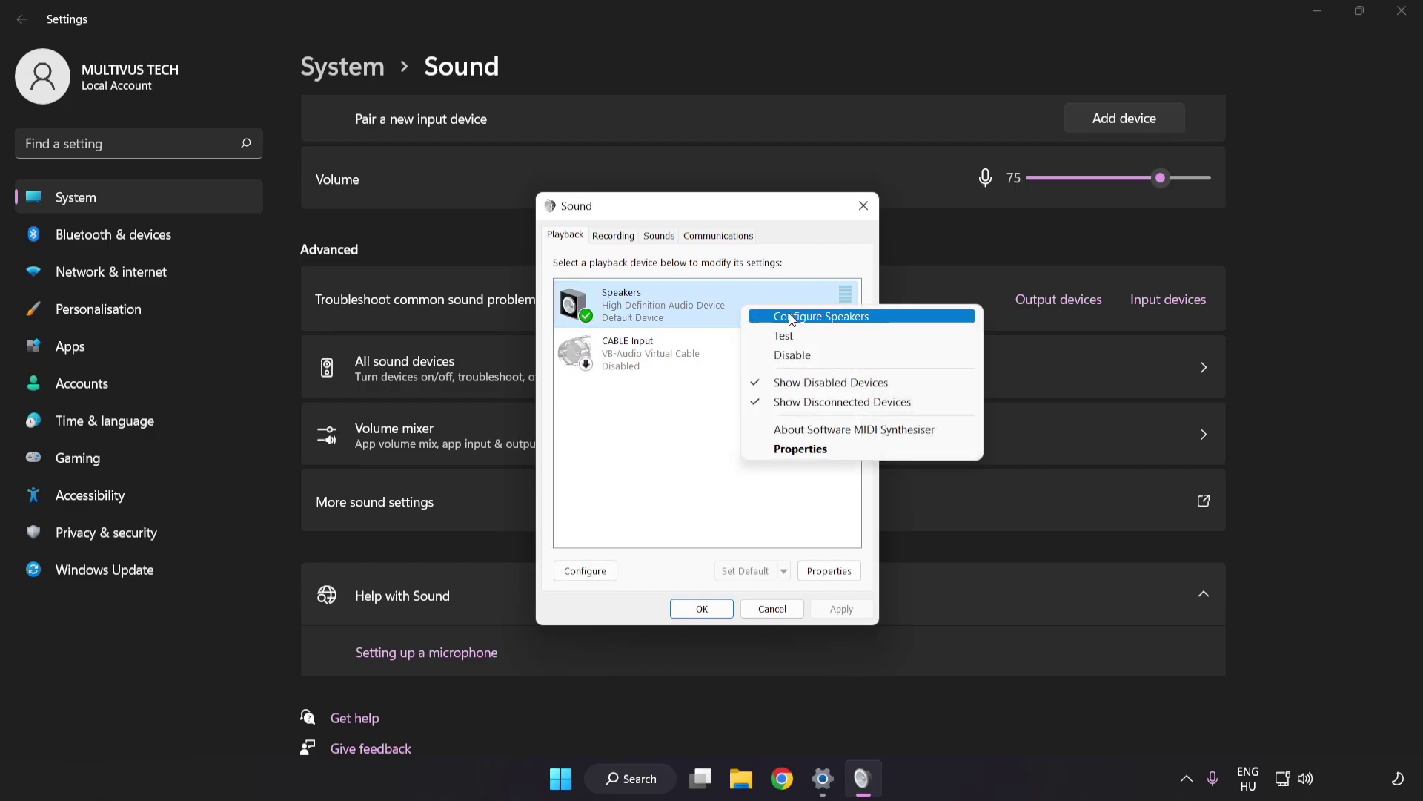
{"action": "left_click", "coordinate": [885, 324]}
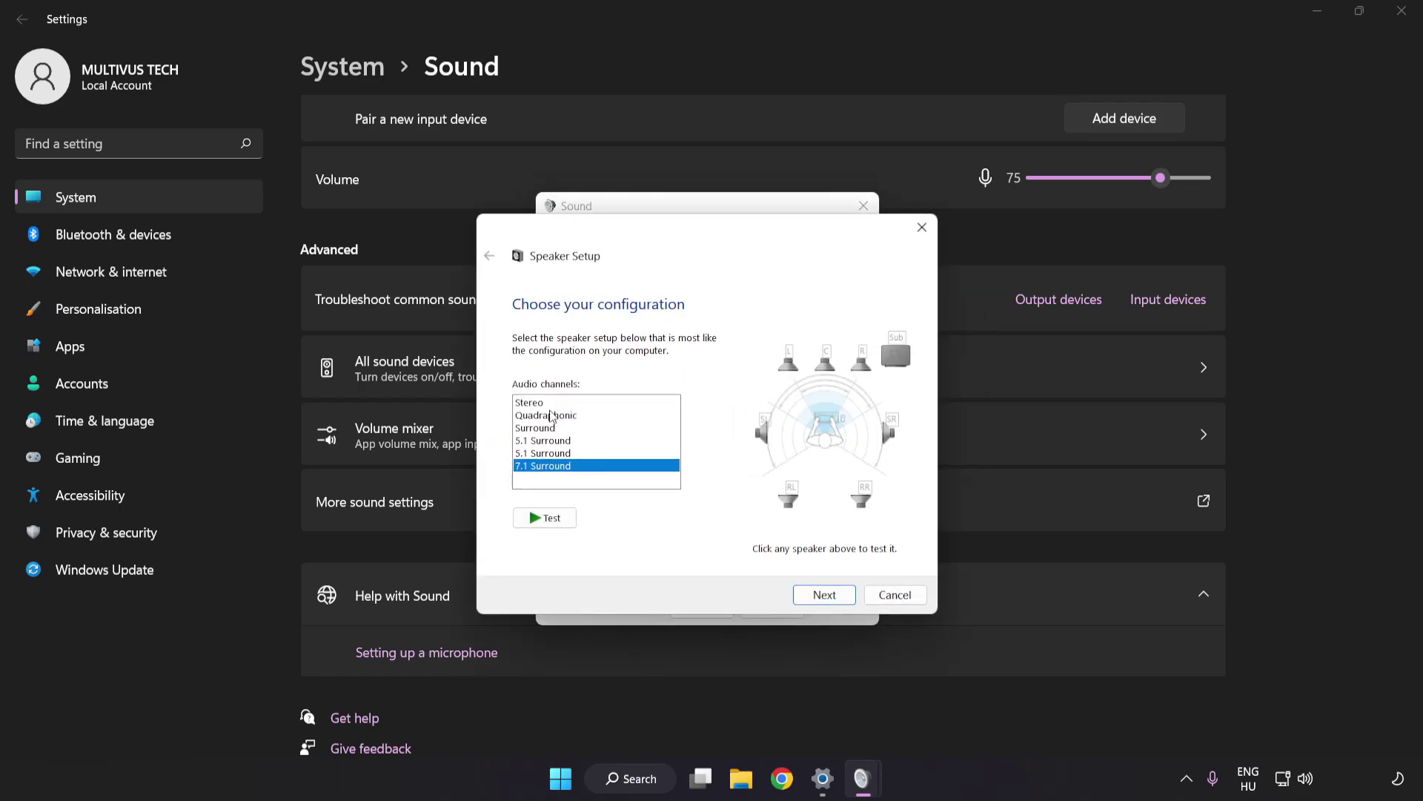
{"action": "left_click_drag", "start_coordinate": [550, 404], "coordinate": [605, 466]}
{"action": "left_click", "coordinate": [827, 597]}
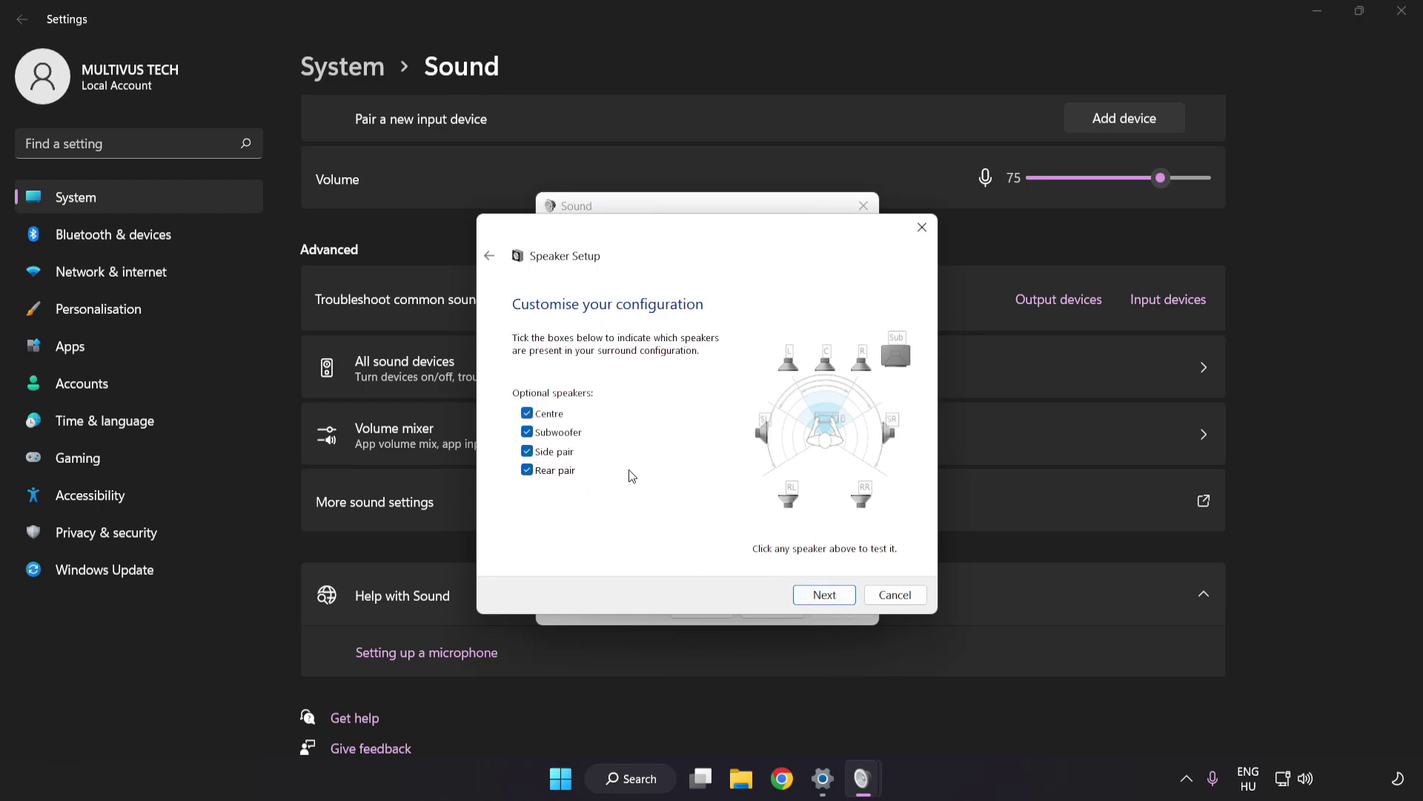
{"action": "left_click", "coordinate": [826, 596]}
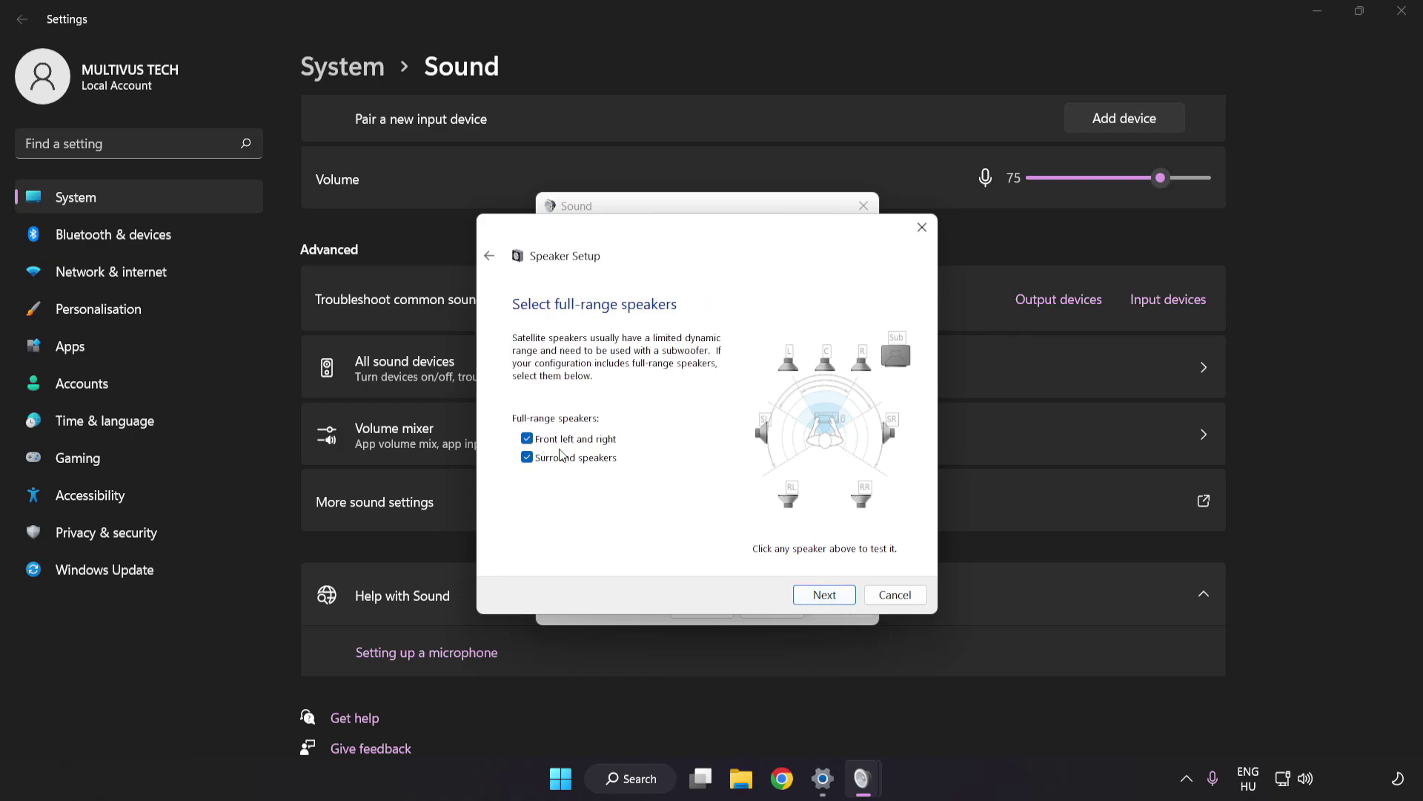
{"action": "left_click", "coordinate": [816, 597]}
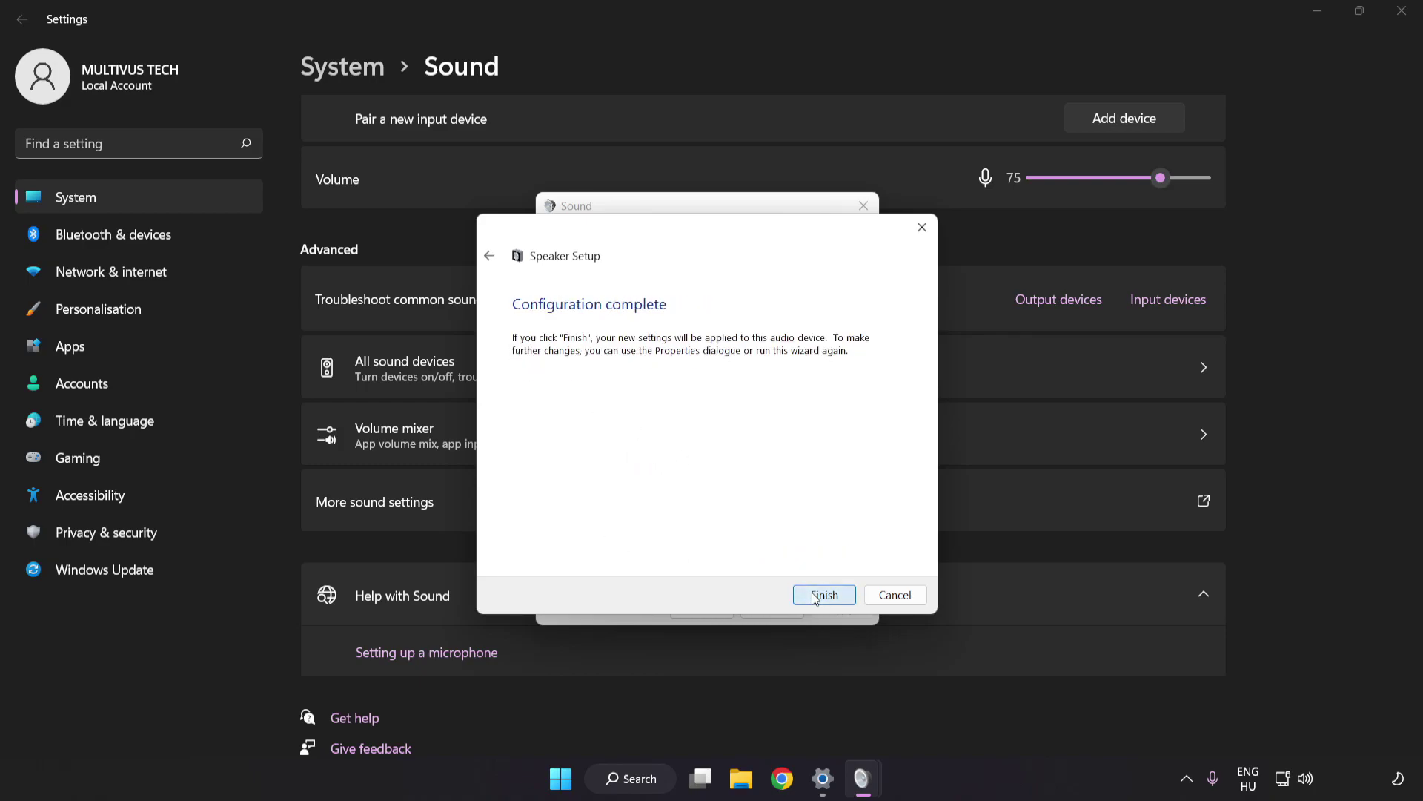
{"action": "left_click", "coordinate": [815, 595]}
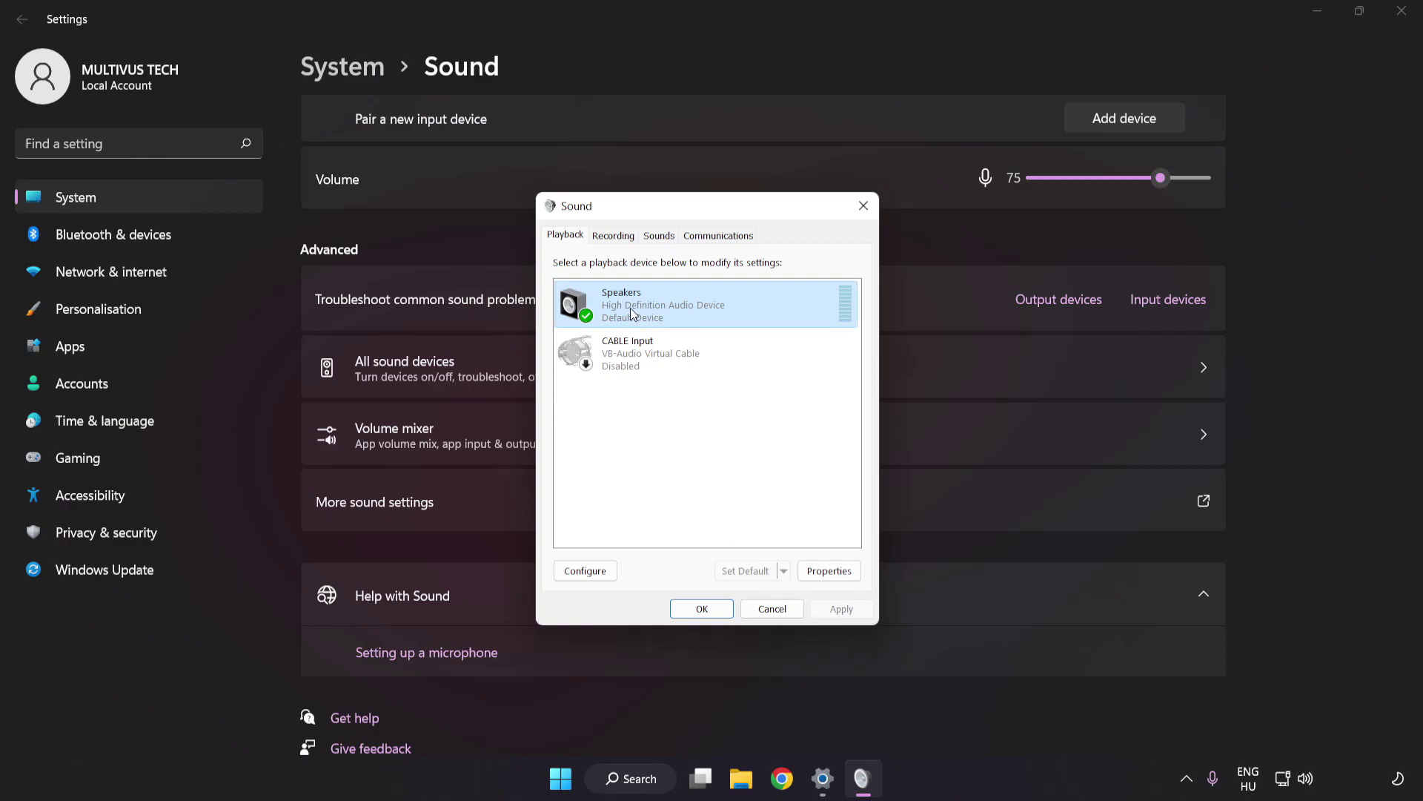
Tick Disable all enhancements in Speakers Properties and apply the change.
{"action": "left_click", "coordinate": [836, 579]}
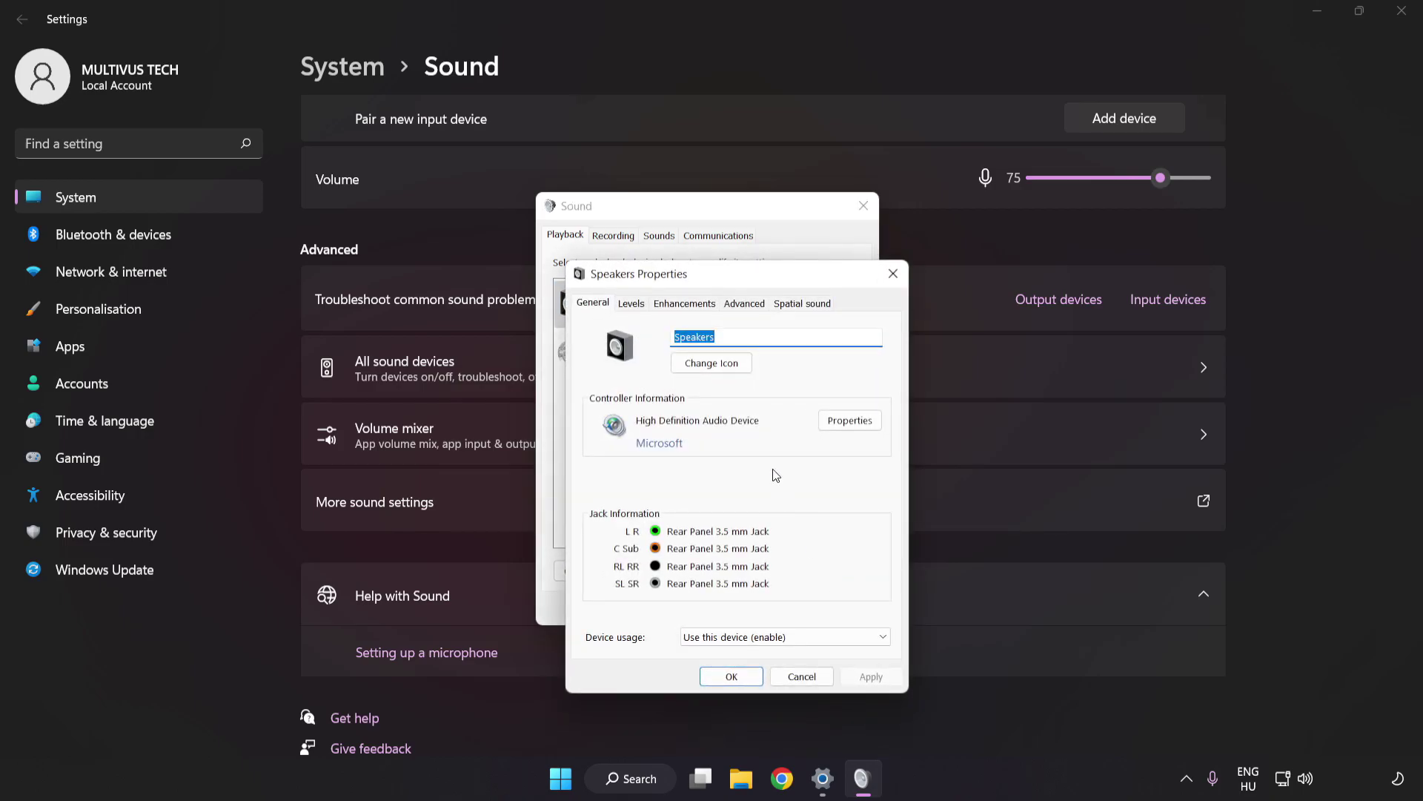
{"action": "left_click_drag", "start_coordinate": [709, 244], "coordinate": [696, 220]}
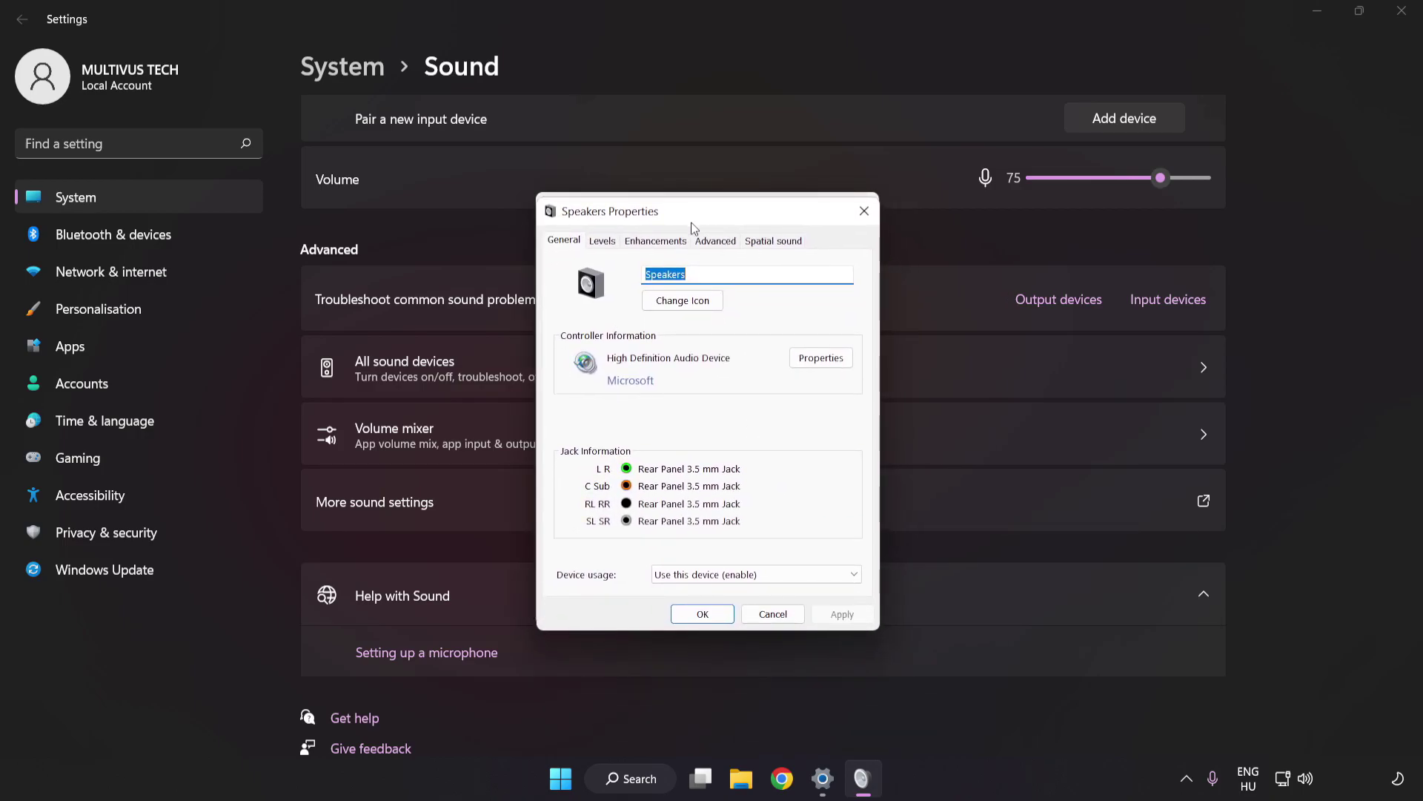
{"action": "left_click", "coordinate": [651, 241]}
{"action": "left_click", "coordinate": [566, 318]}
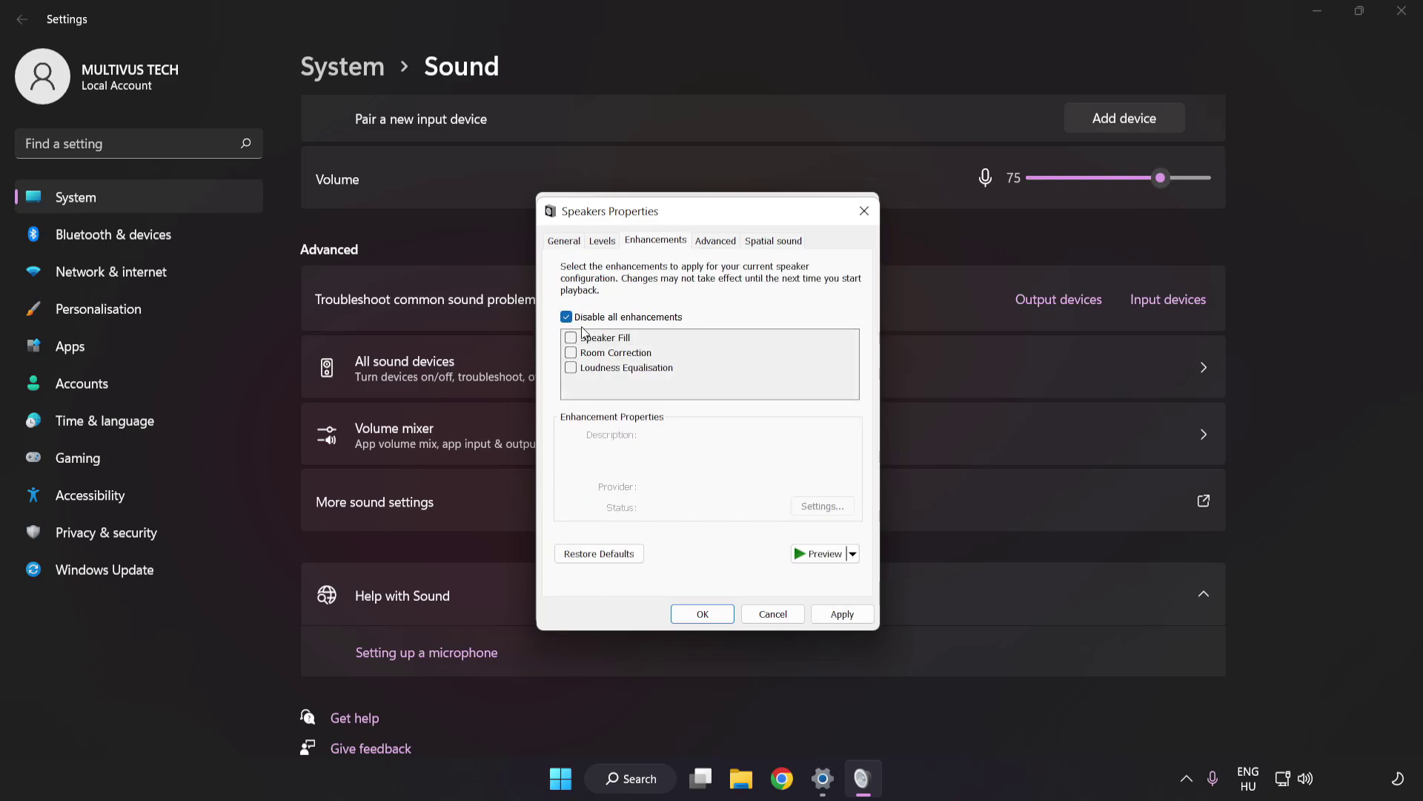
{"action": "left_click", "coordinate": [841, 614]}
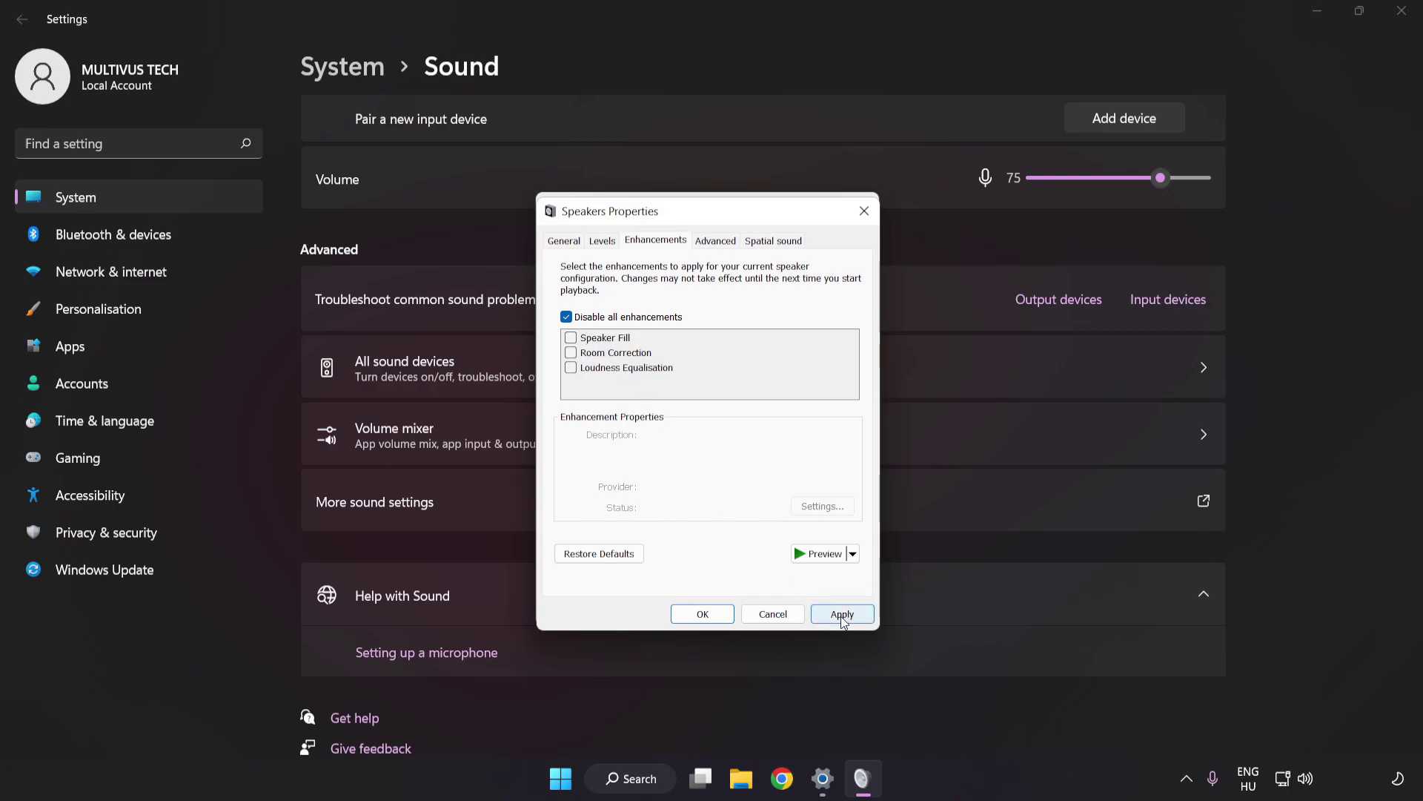
Keep the 16 bit, 48000 Hz (DVD Quality) default format and OK both sound dialogs.
{"action": "left_click", "coordinate": [711, 245]}
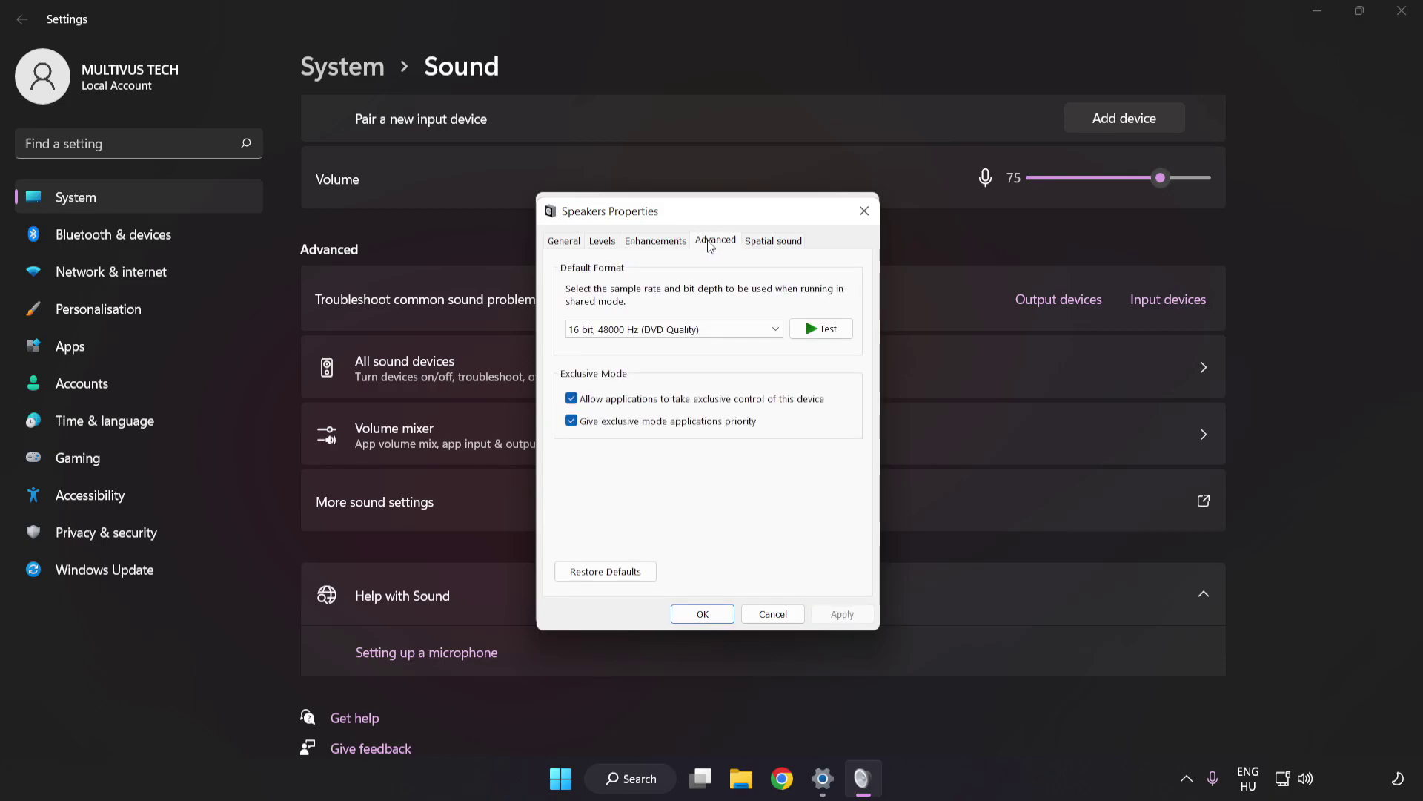
{"action": "left_click", "coordinate": [713, 331]}
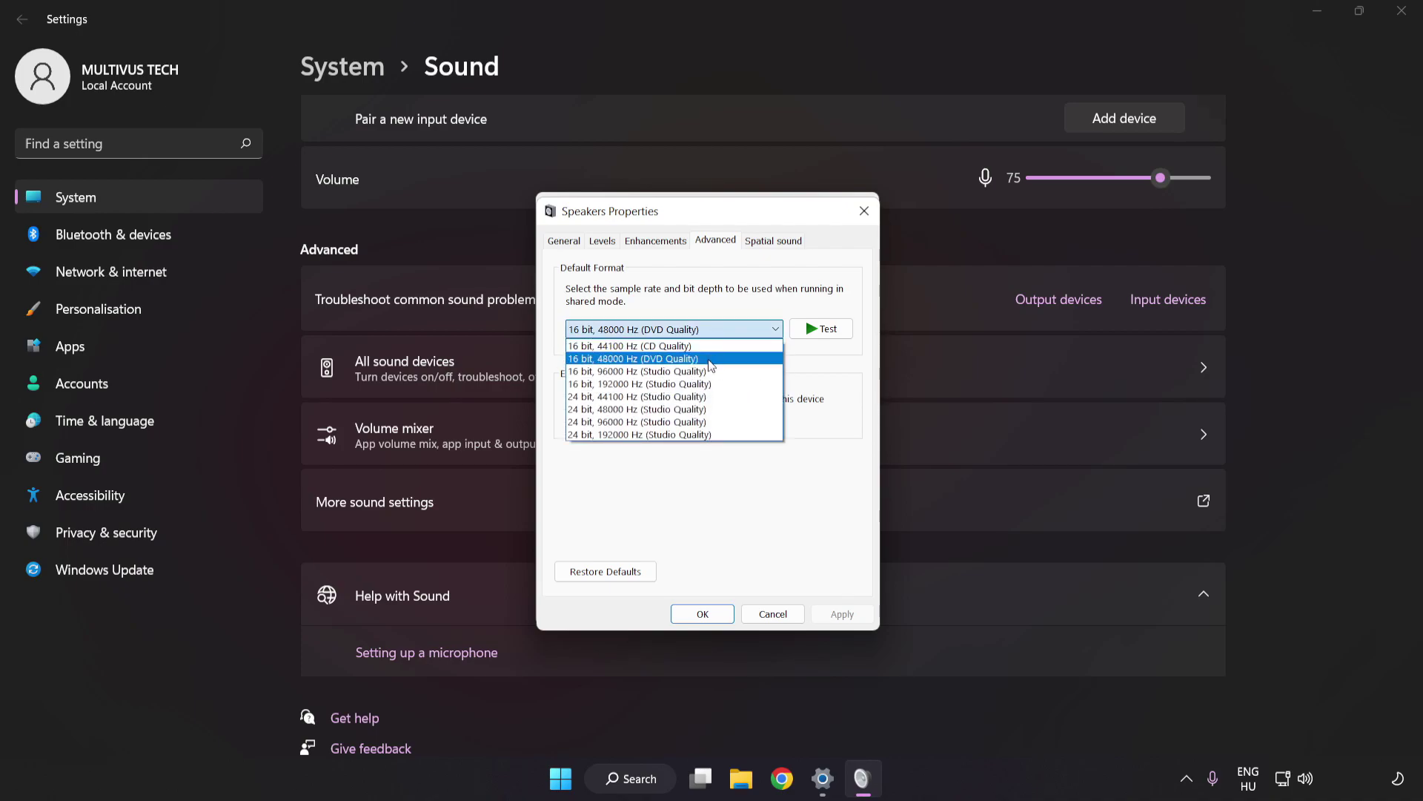
{"action": "left_click", "coordinate": [710, 358]}
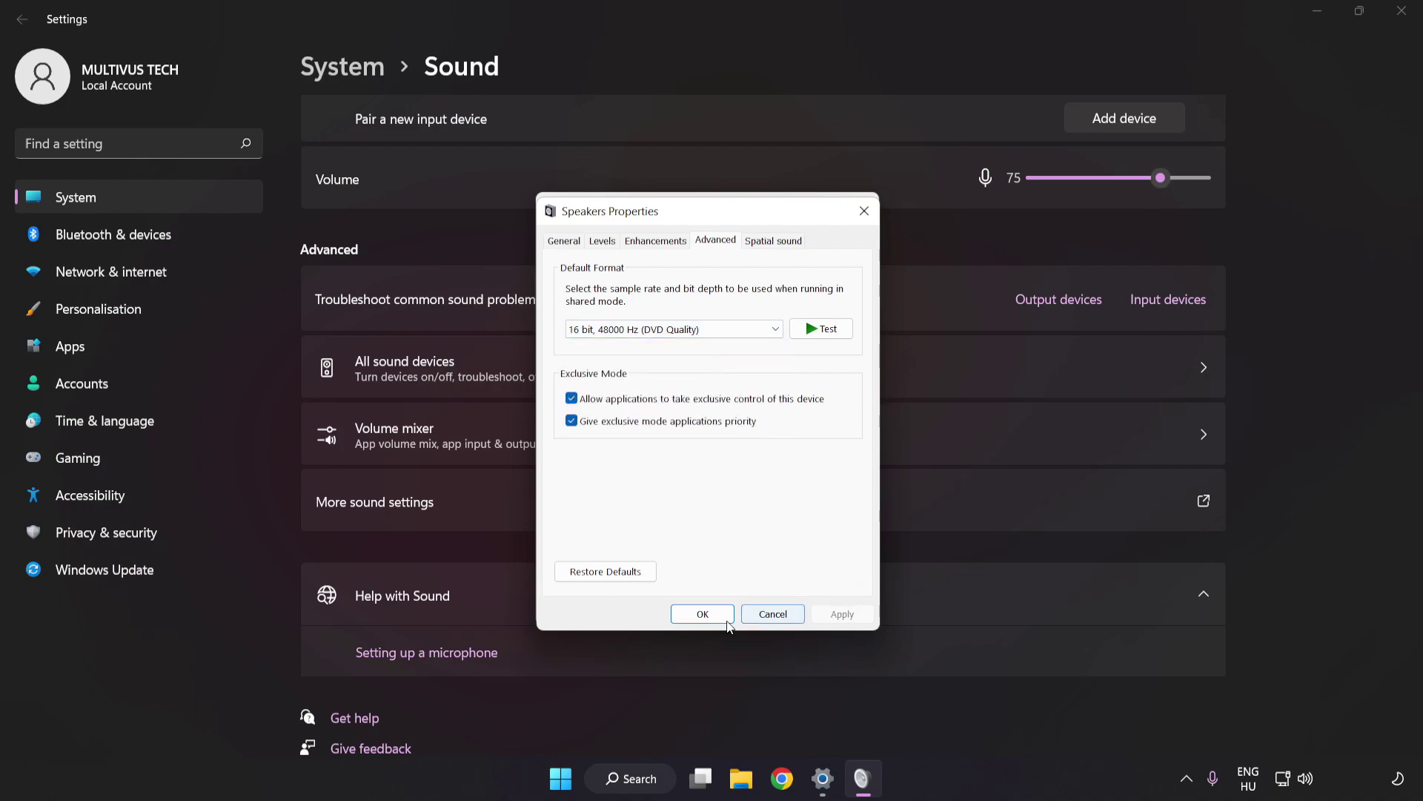
{"action": "left_click", "coordinate": [702, 615]}
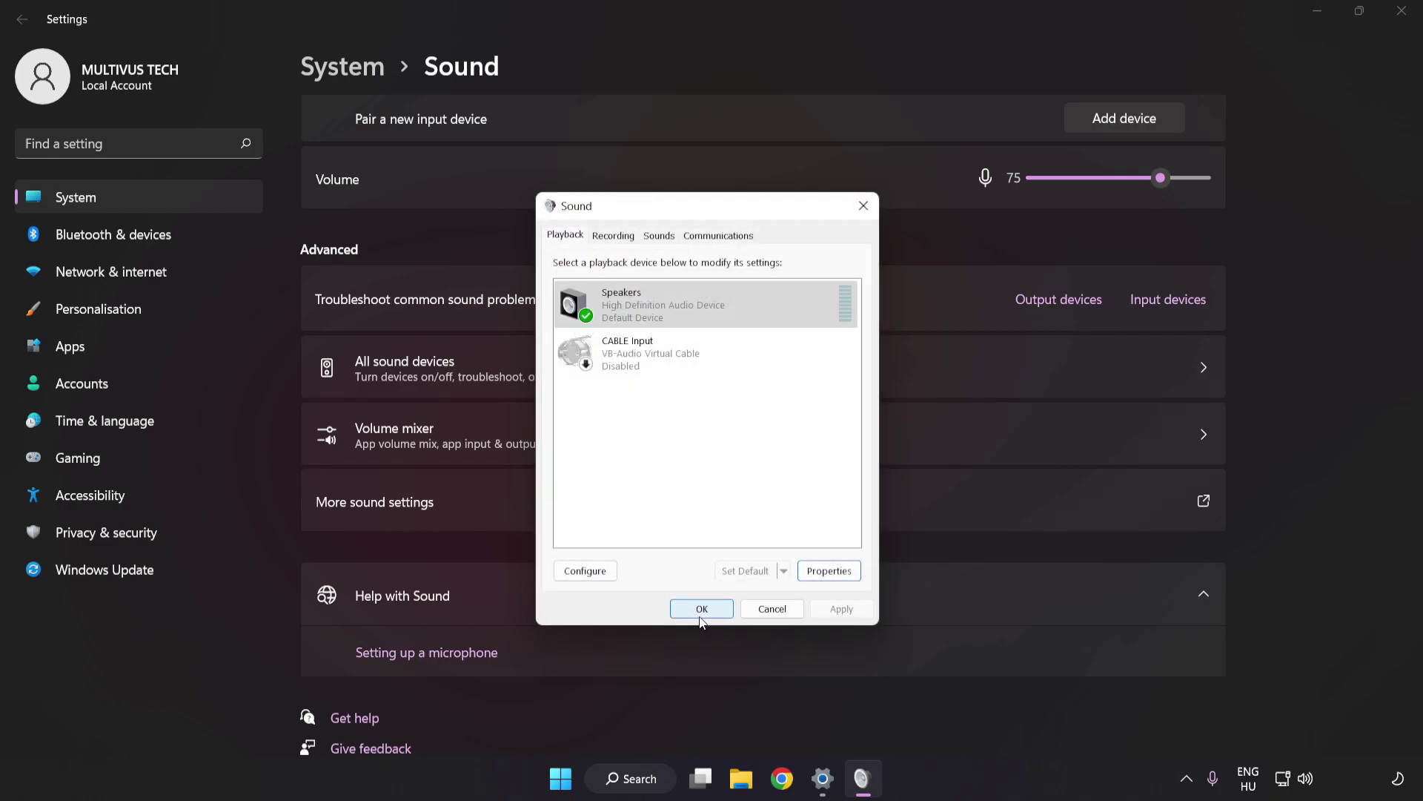
{"action": "left_click", "coordinate": [701, 612]}
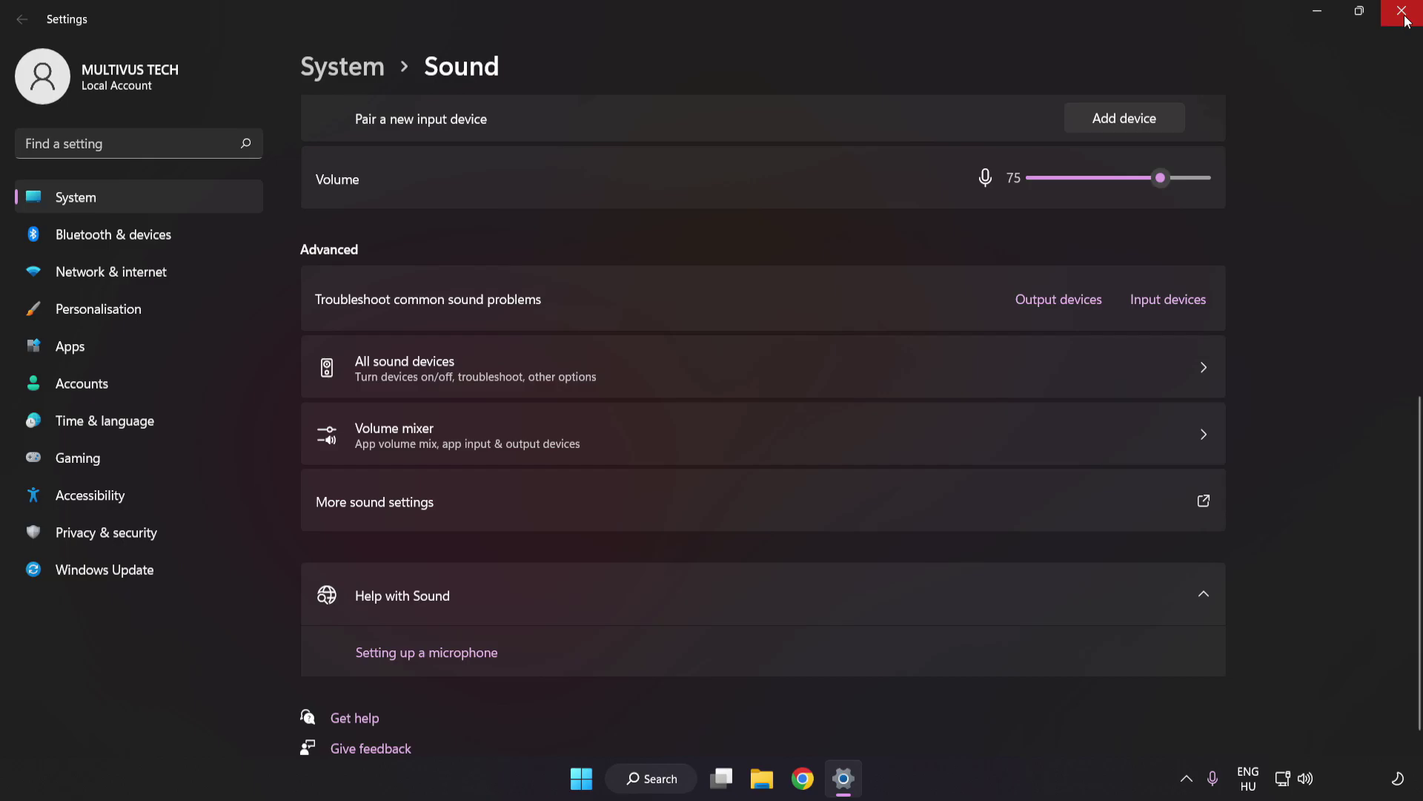
Close Settings and launch Device Manager by searching for 'device manager'.
{"action": "left_click", "coordinate": [1402, 12]}
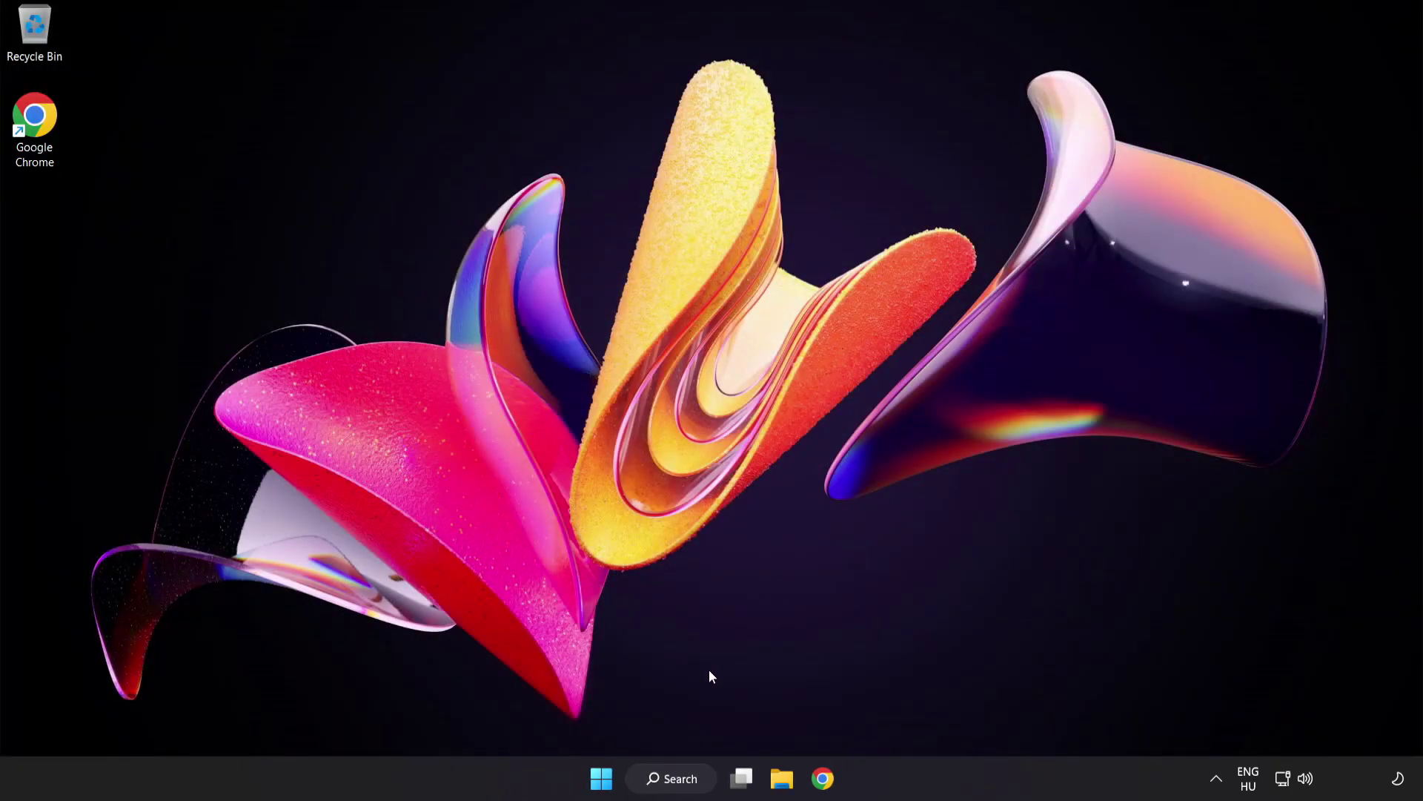
{"action": "left_click", "coordinate": [600, 778]}
{"action": "left_click", "coordinate": [941, 715]}
{"action": "left_click", "coordinate": [679, 784]}
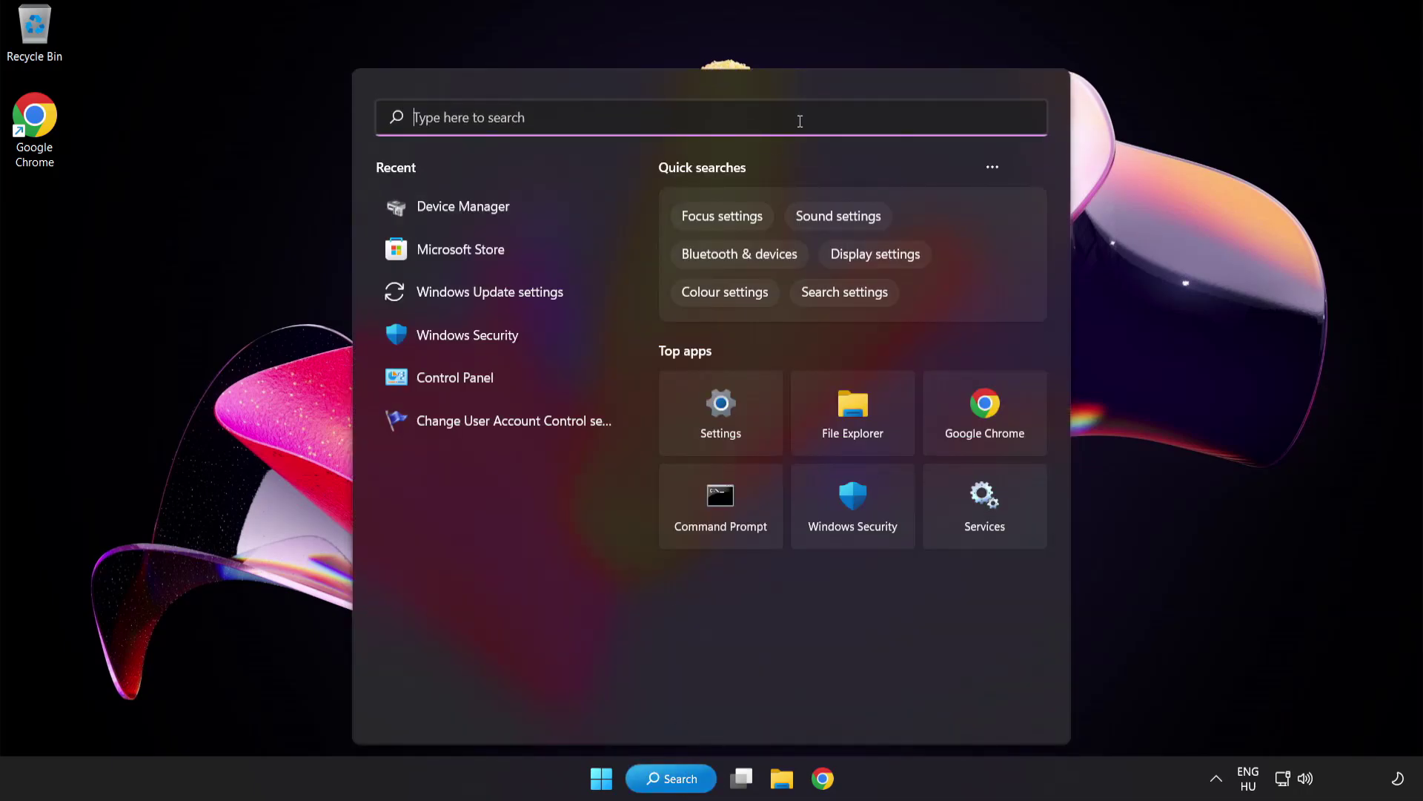
{"action": "type", "text": "device mana"}
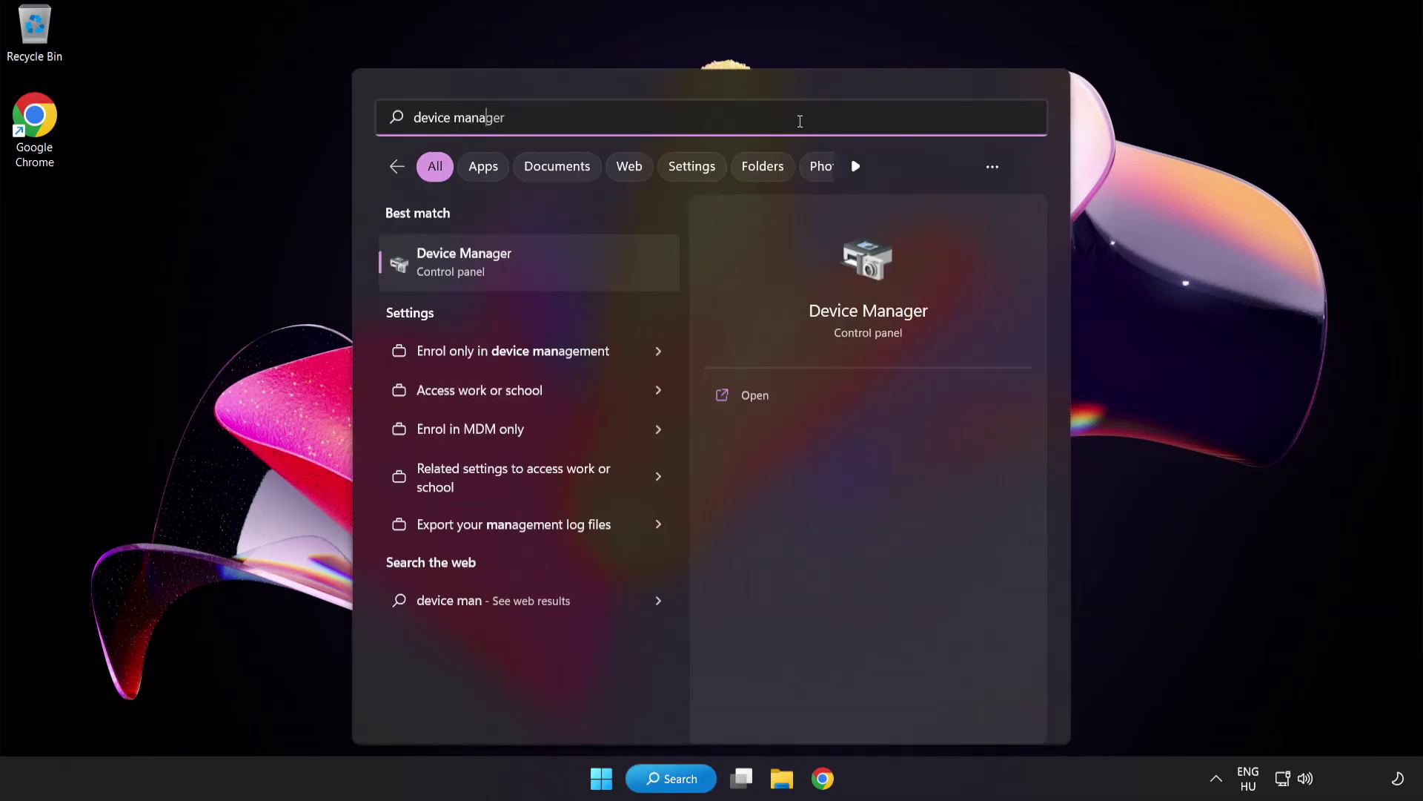
{"action": "type", "text": "ger"}
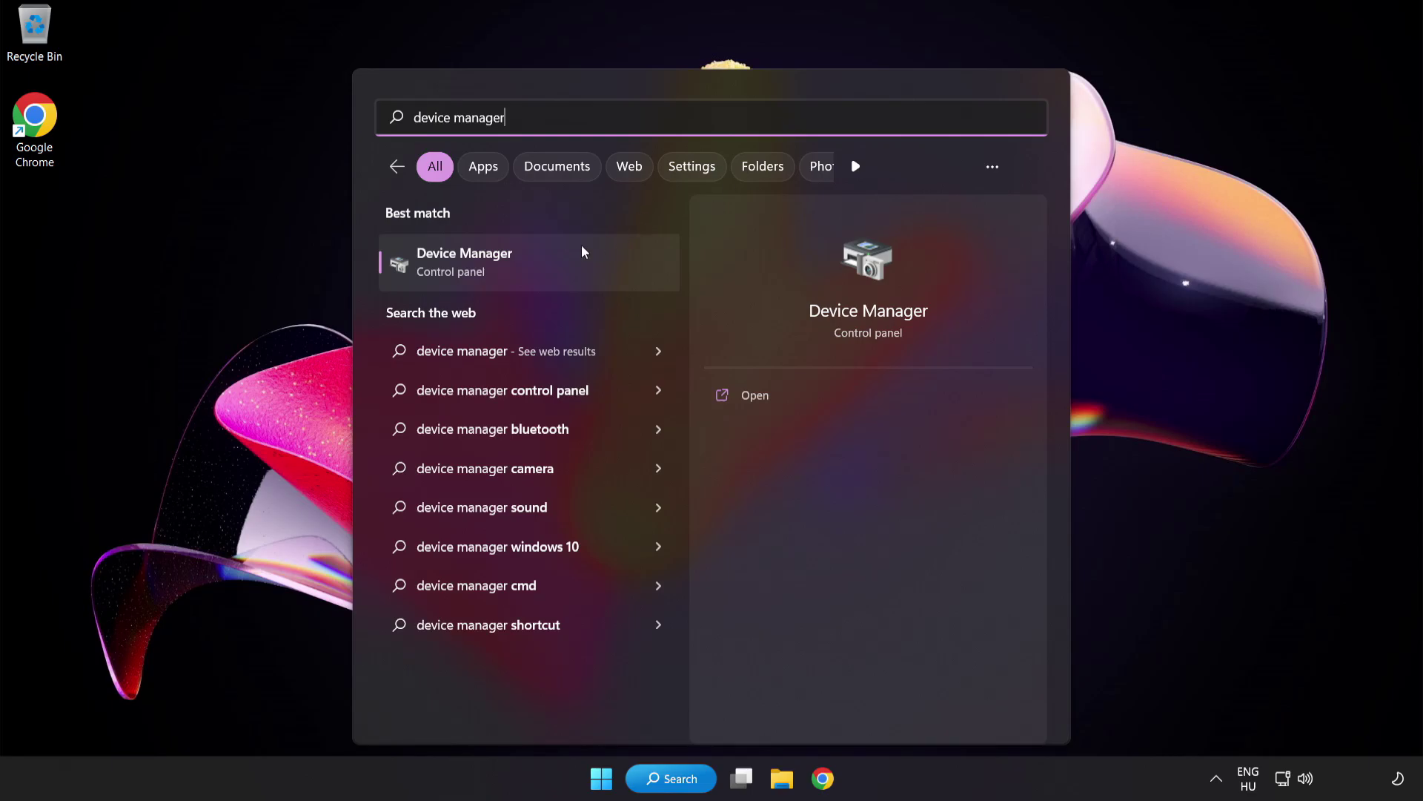
{"action": "left_click", "coordinate": [552, 263]}
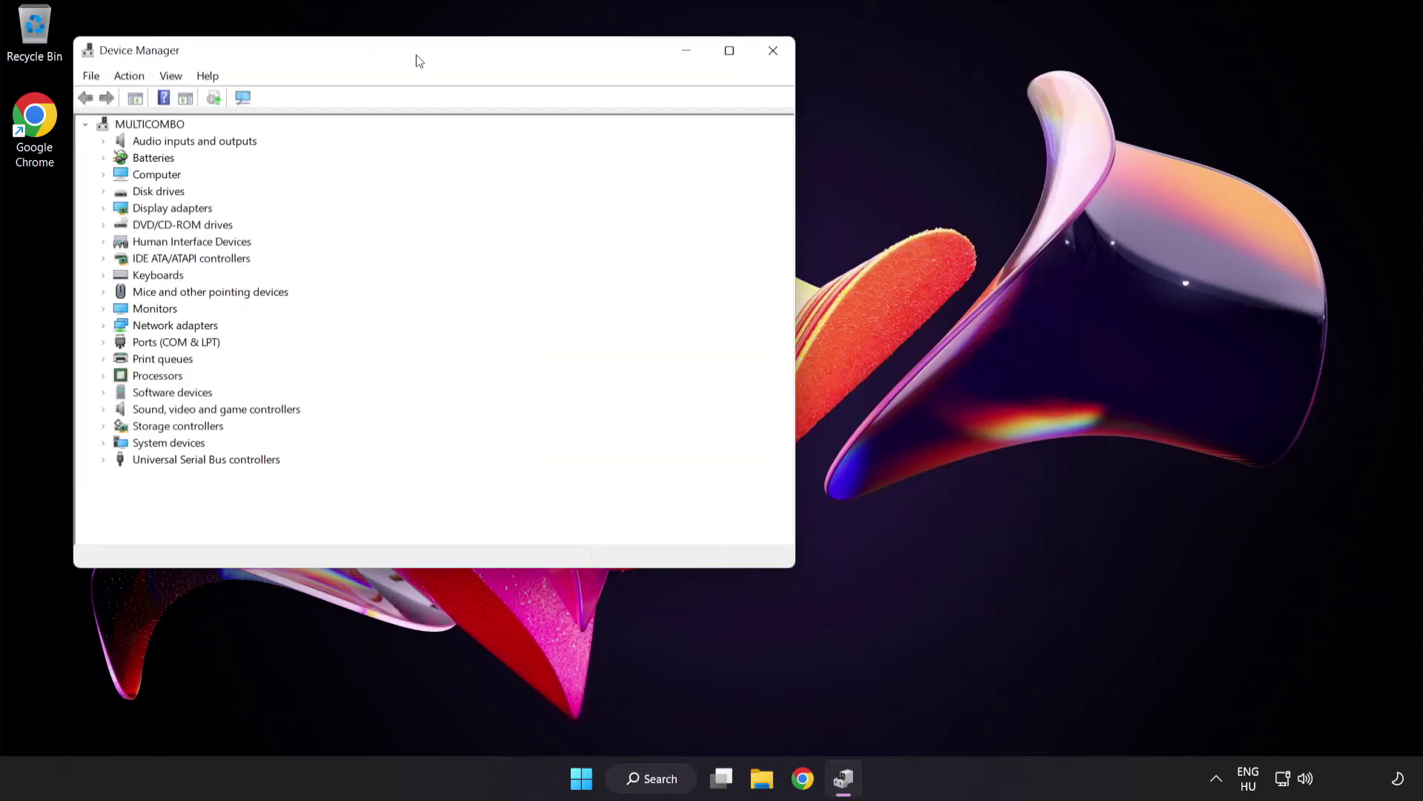
Expand Sound, video and game controllers and bring up actions for High Definition Audio Device.
{"action": "left_click_drag", "start_coordinate": [418, 61], "coordinate": [681, 156]}
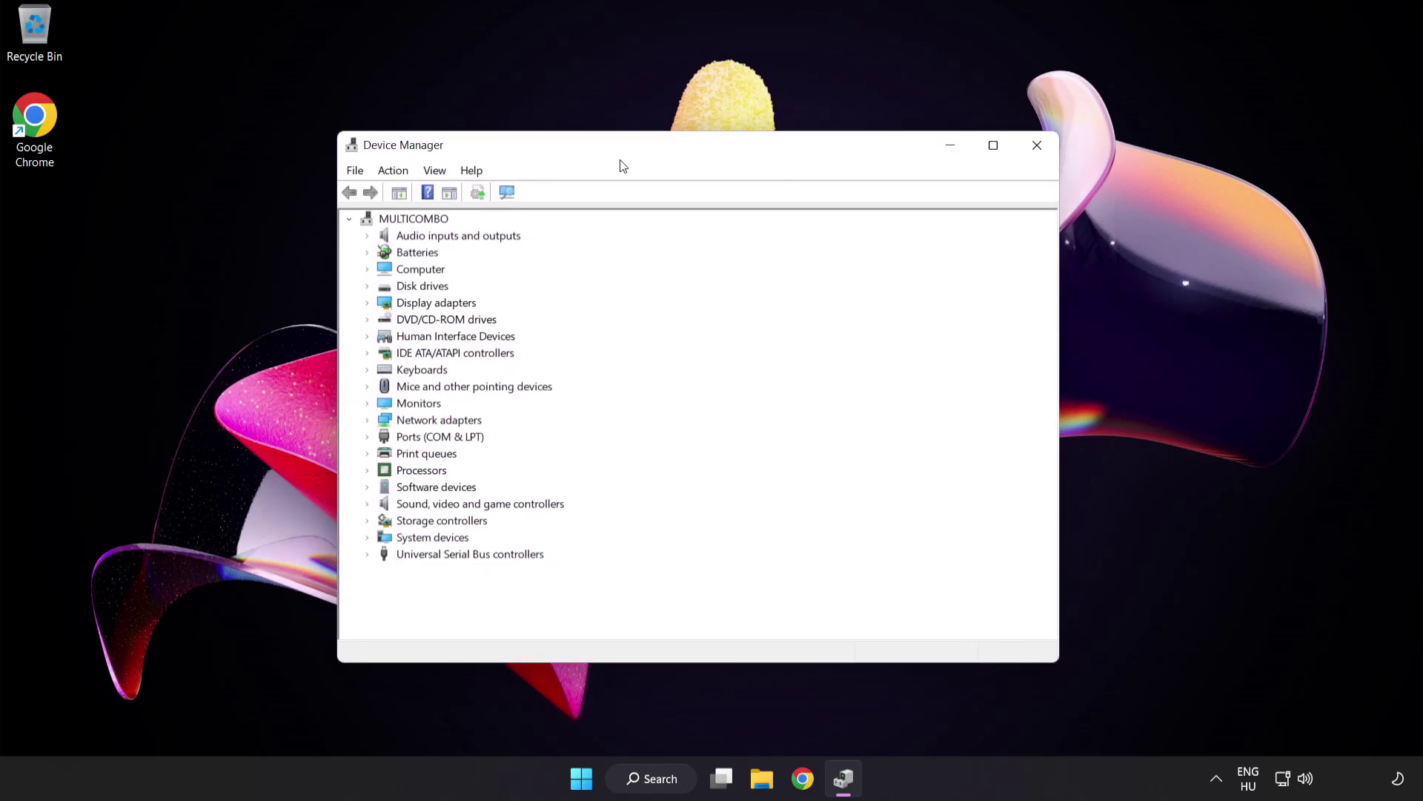
{"action": "left_click", "coordinate": [387, 505]}
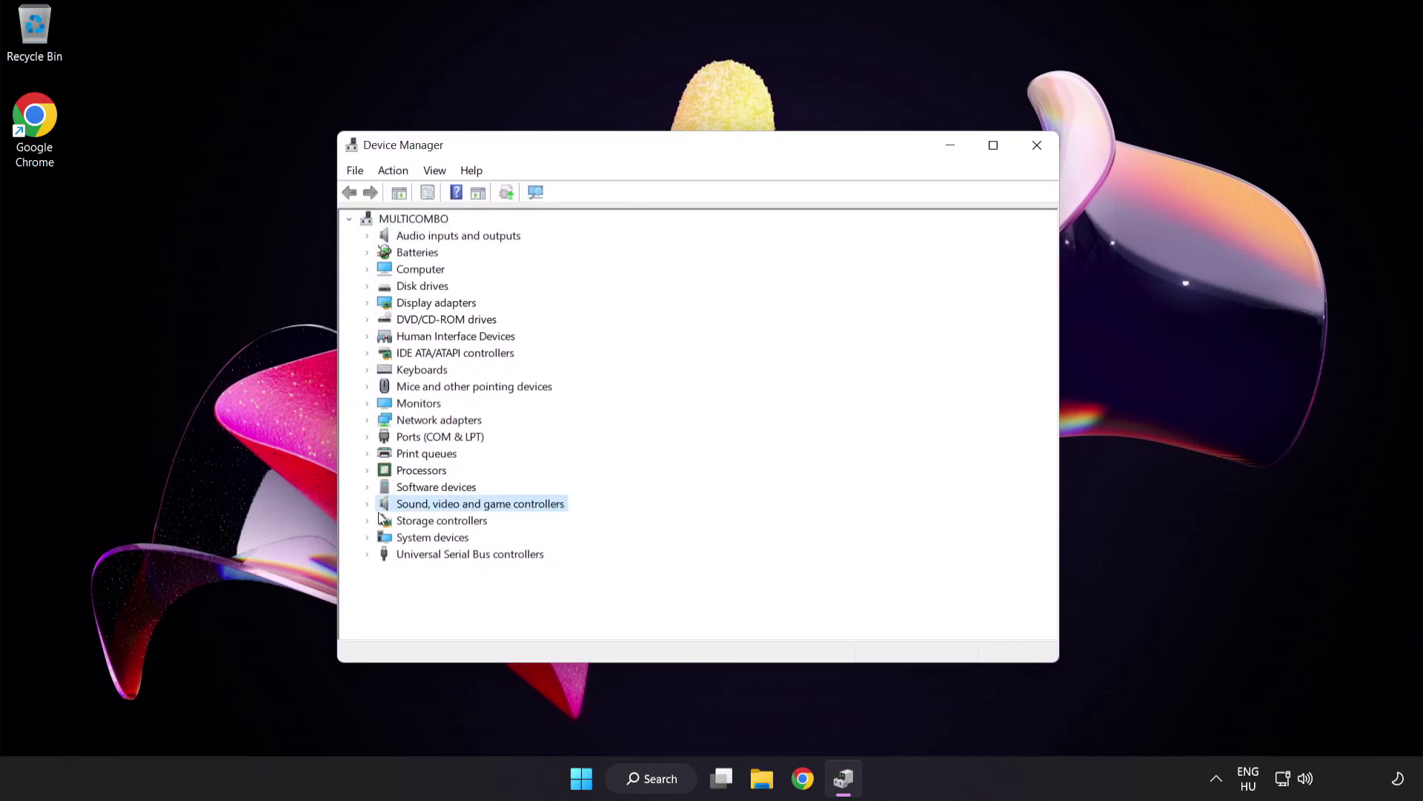
{"action": "left_click", "coordinate": [367, 506]}
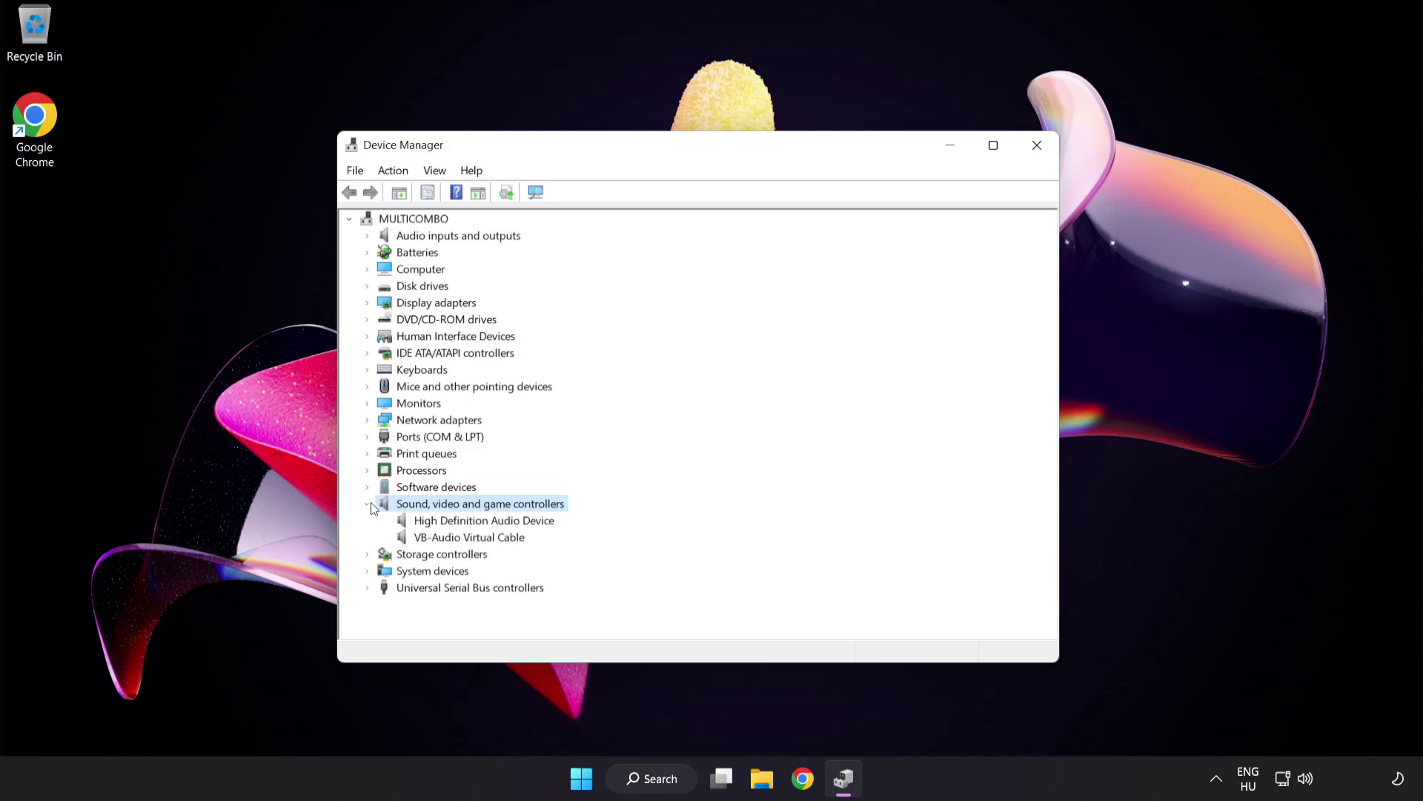
{"action": "left_click", "coordinate": [430, 521]}
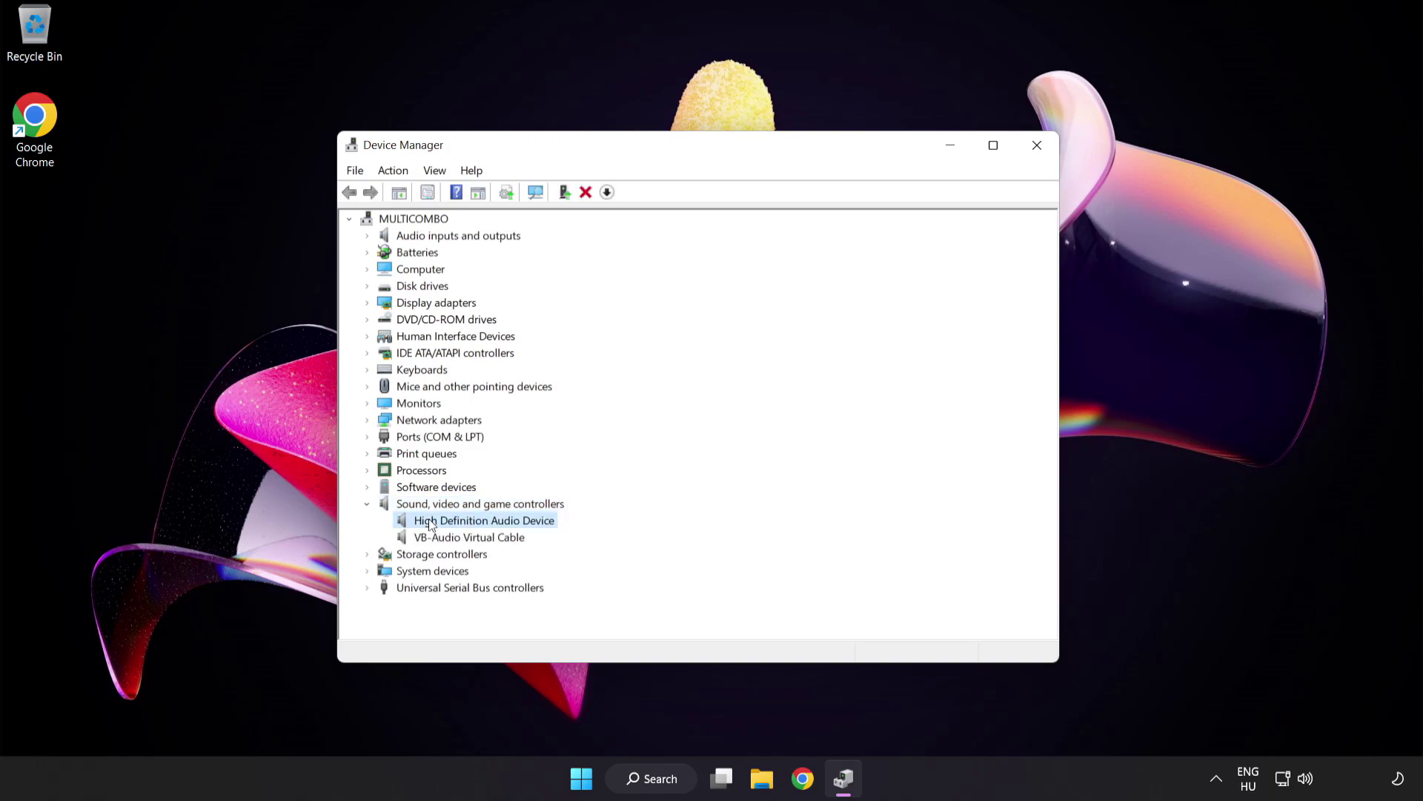
{"action": "right_click", "coordinate": [495, 523]}
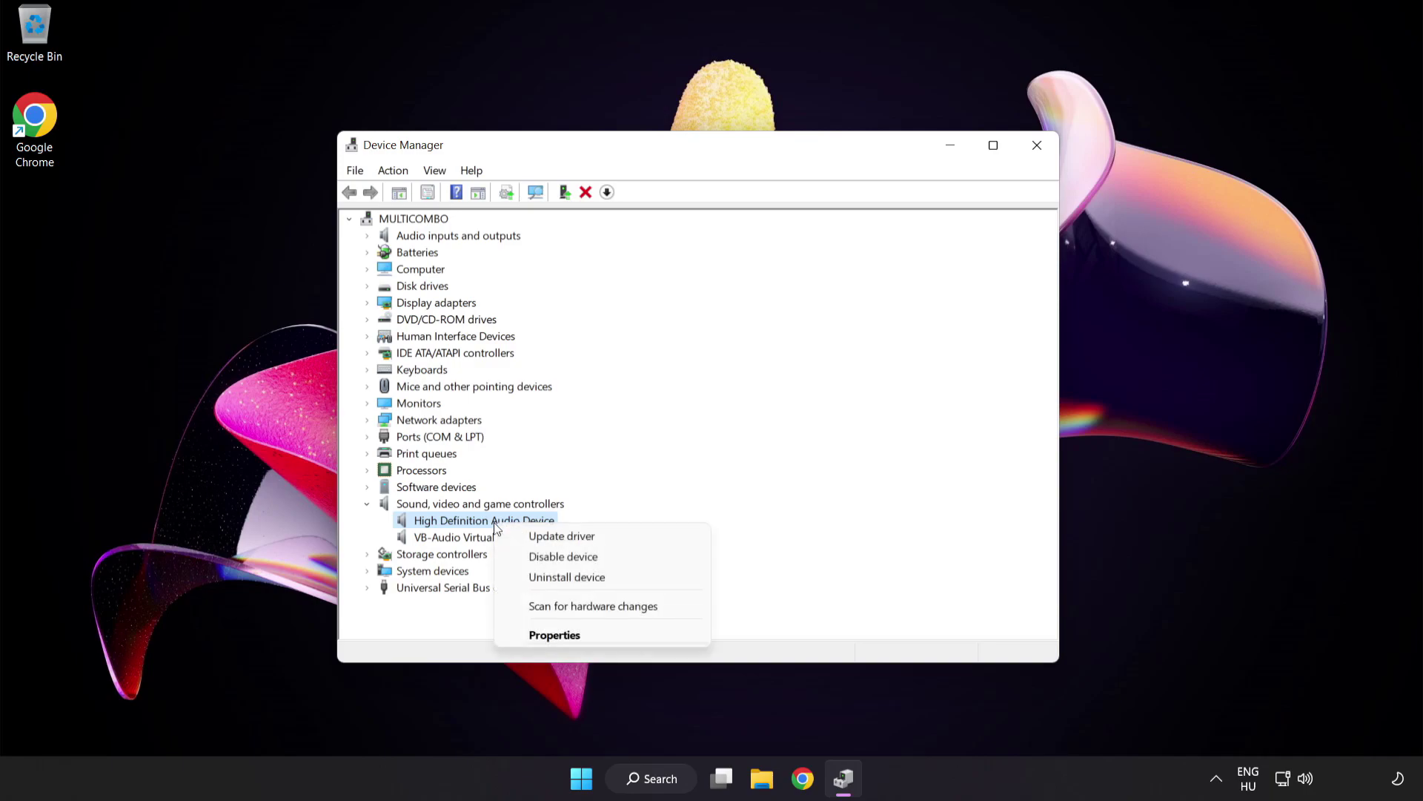
Reinstall the High Definition Audio Device driver from the computer's driver list, accepting the warning.
{"action": "left_click", "coordinate": [608, 544]}
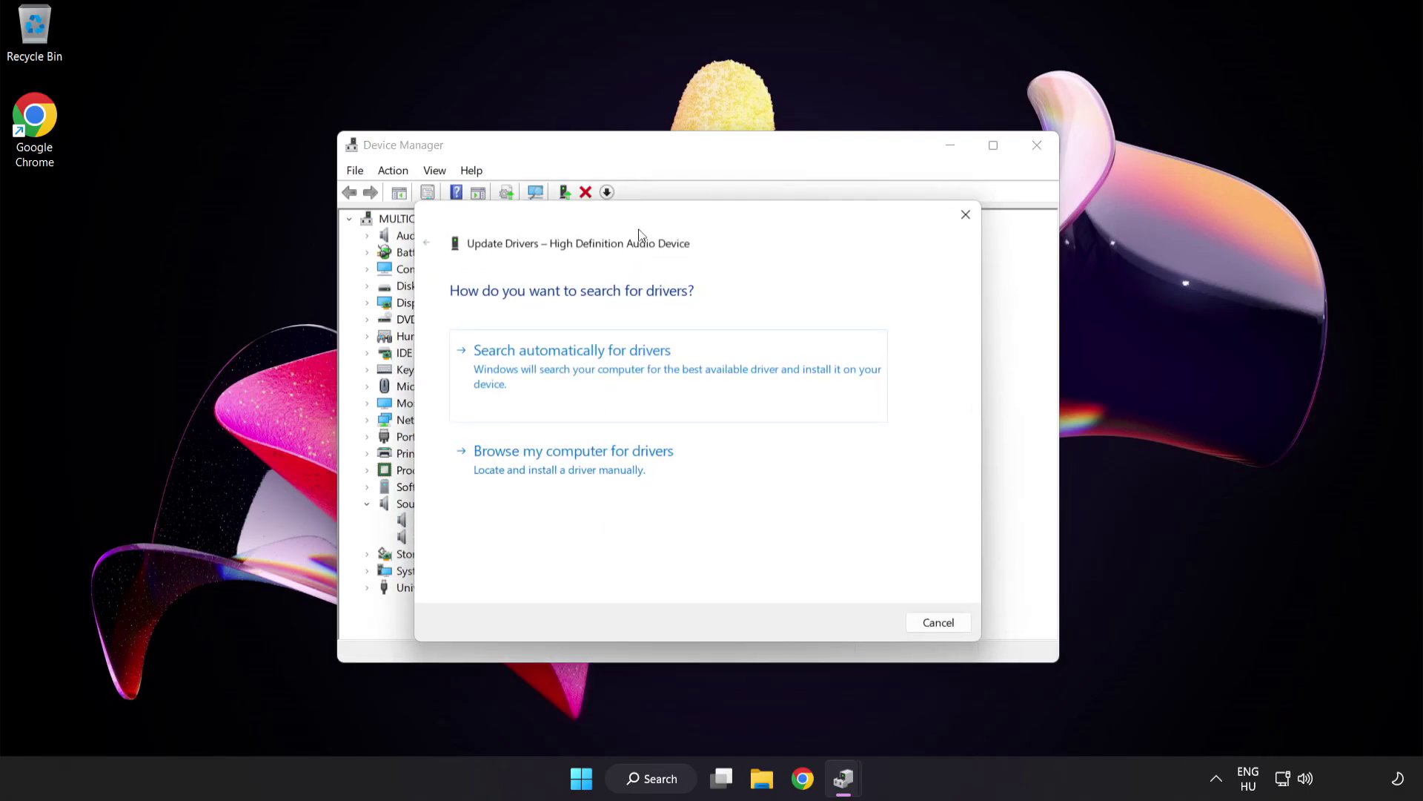
{"action": "left_click_drag", "start_coordinate": [642, 227], "coordinate": [674, 203]}
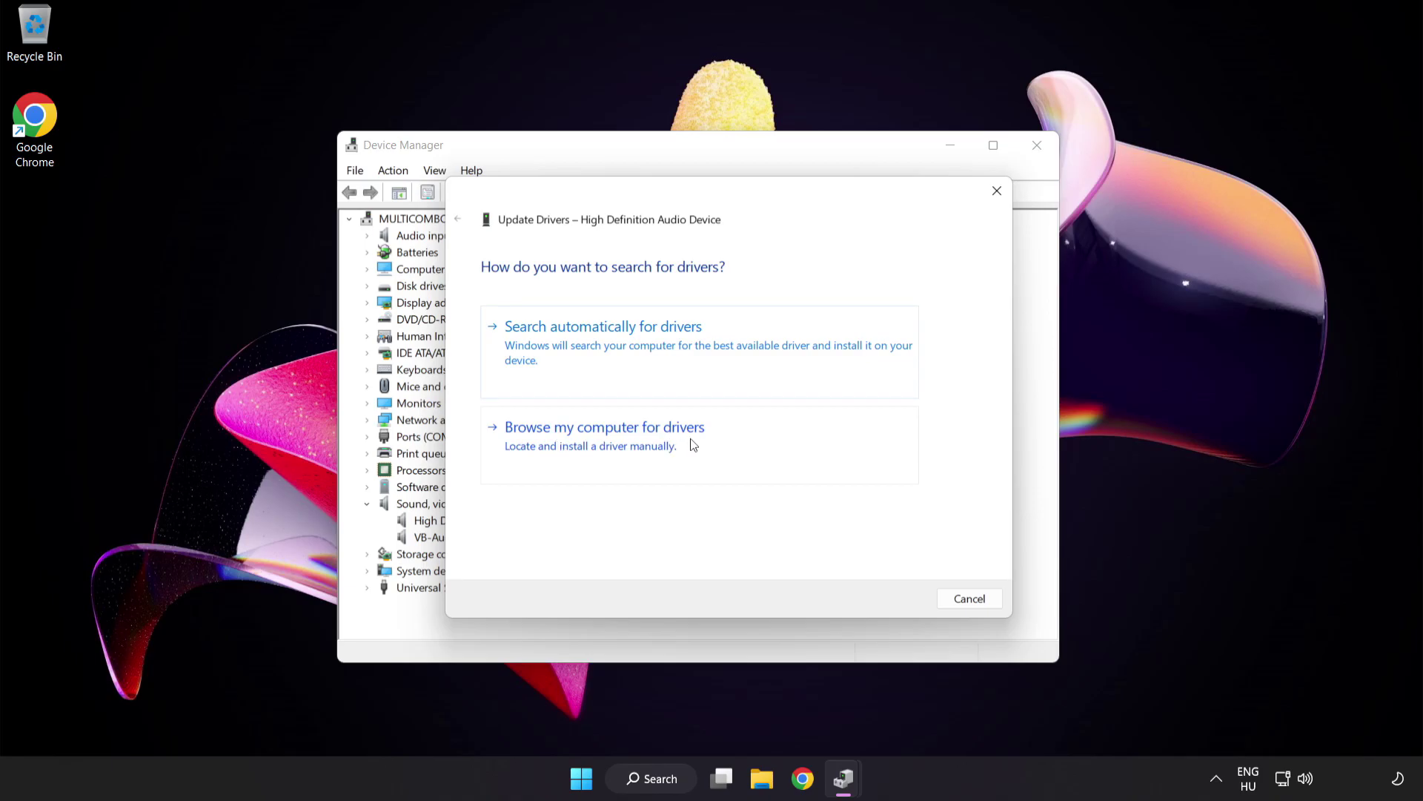
{"action": "left_click", "coordinate": [642, 450]}
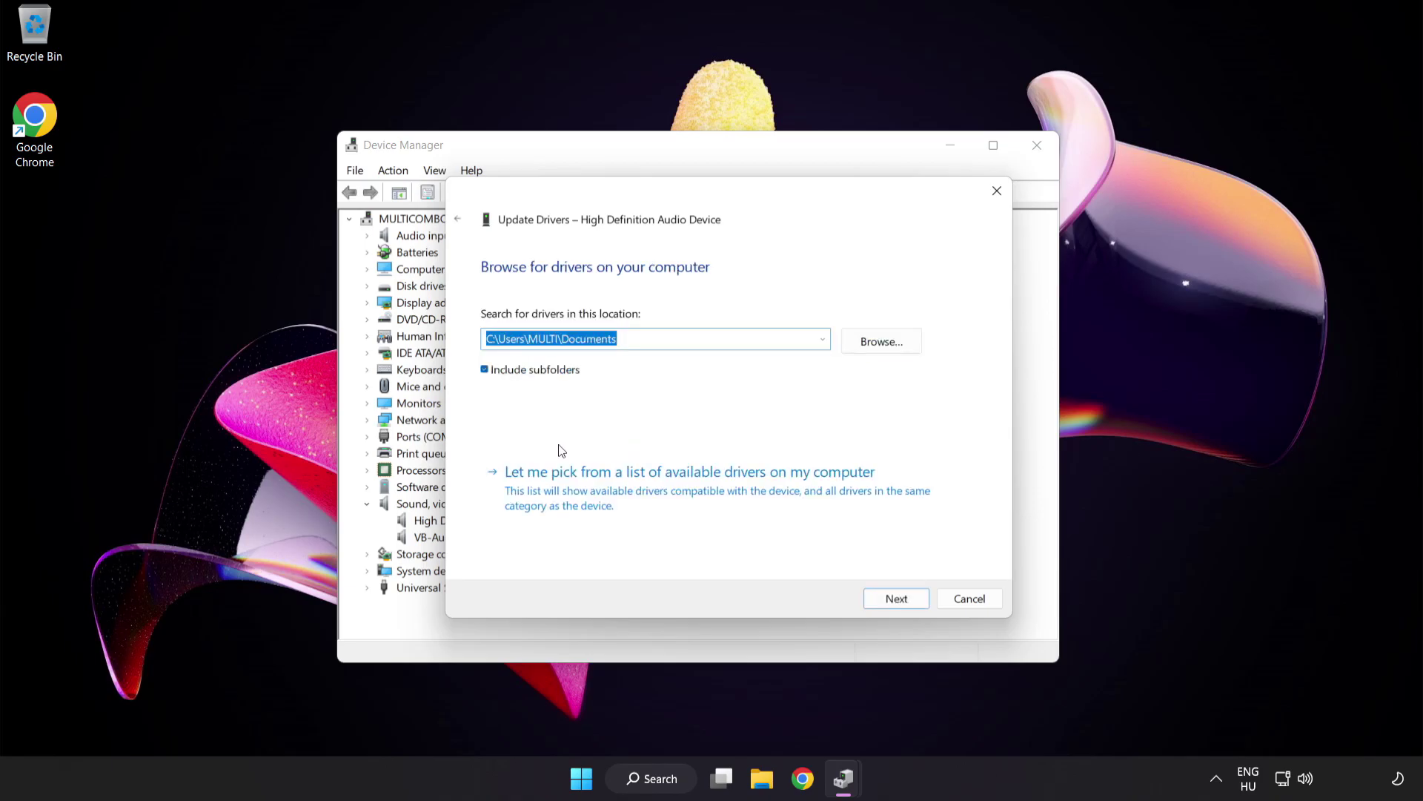
{"action": "left_click", "coordinate": [627, 501]}
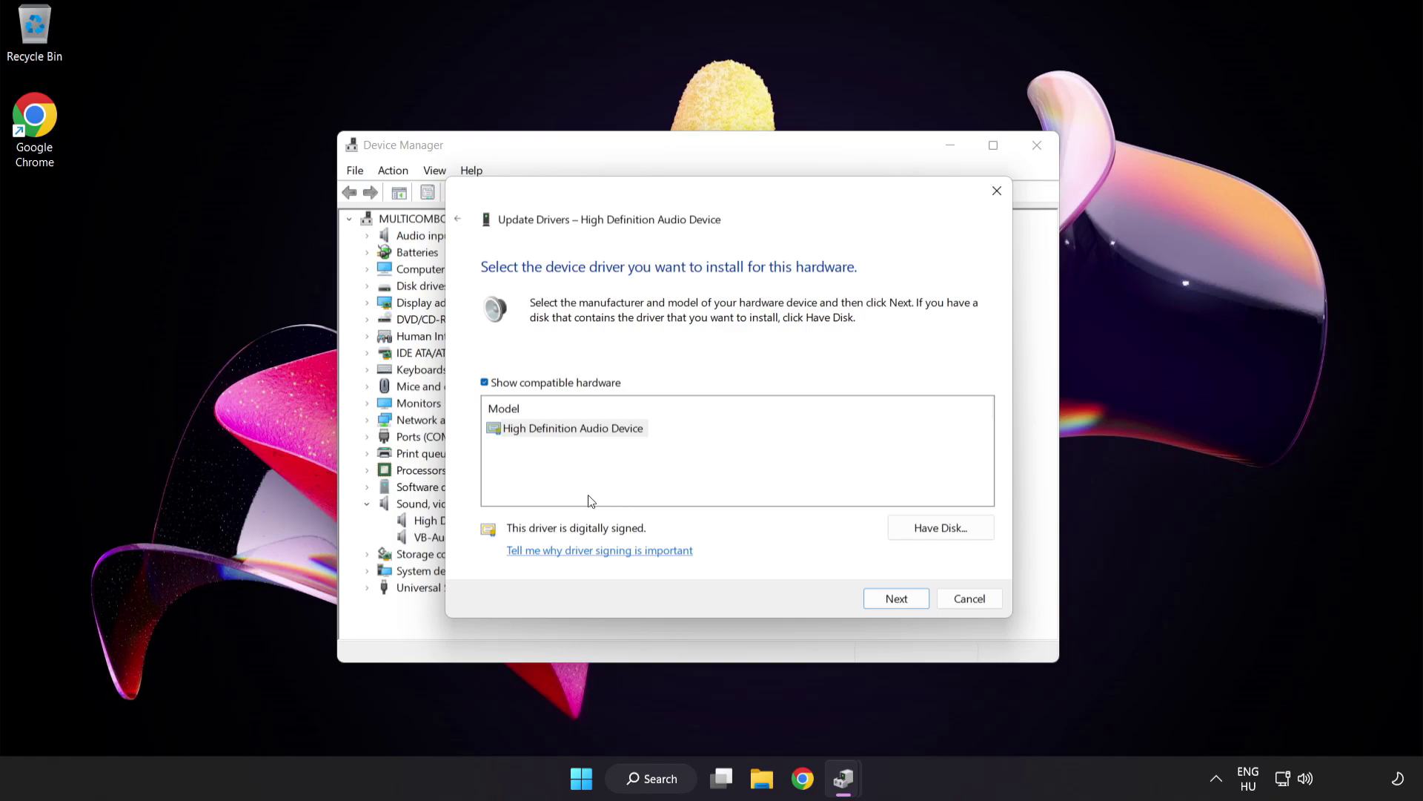
{"action": "left_click", "coordinate": [521, 433]}
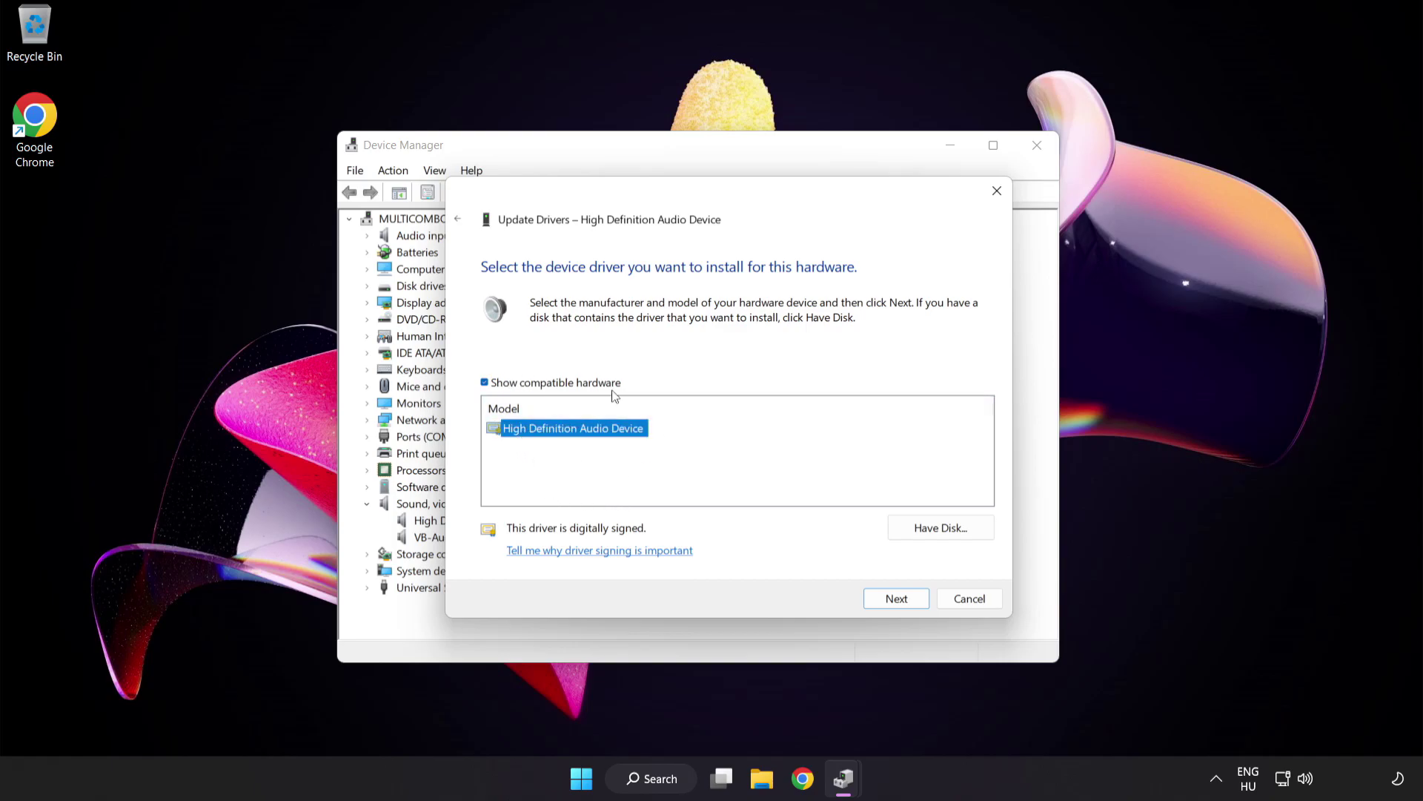
{"action": "left_click", "coordinate": [906, 602]}
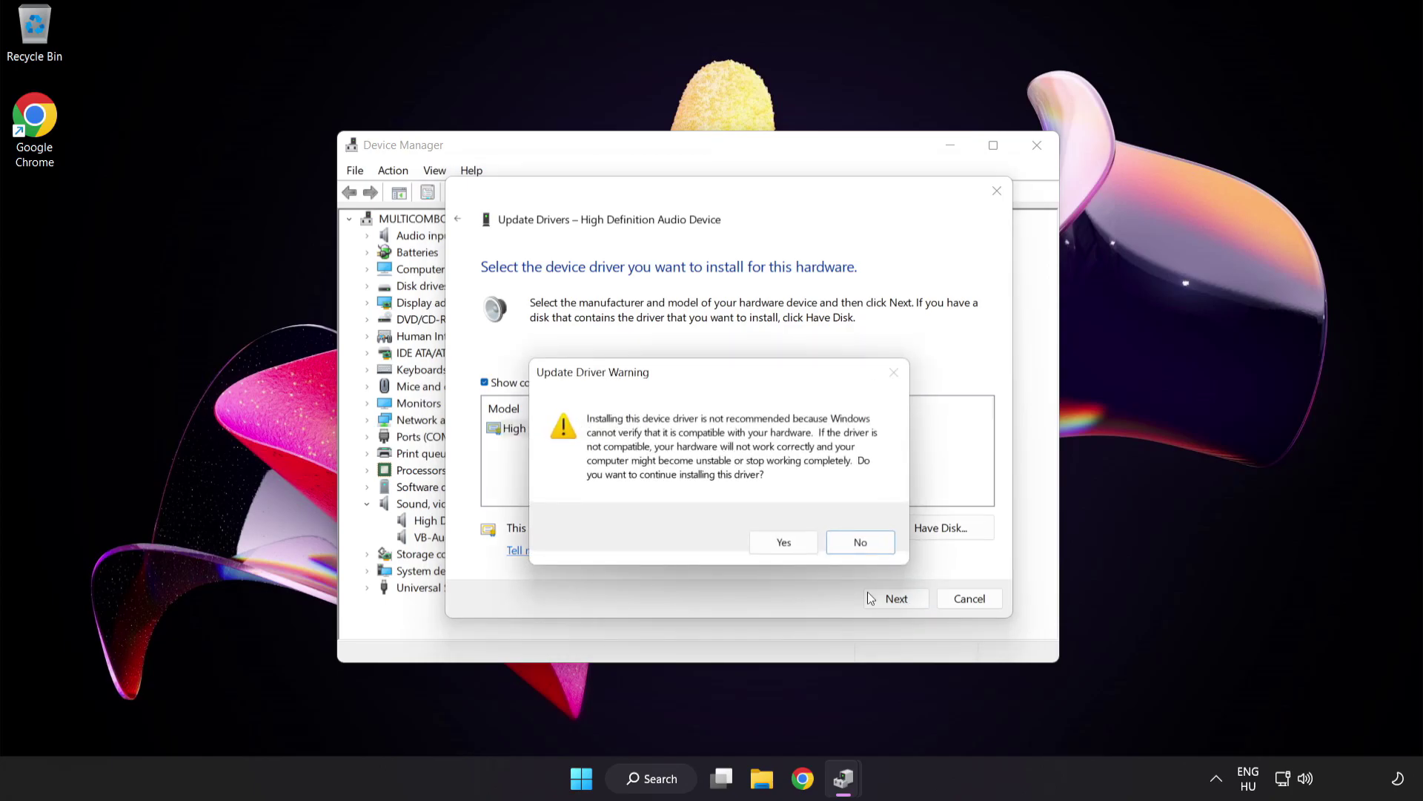
{"action": "left_click", "coordinate": [785, 544]}
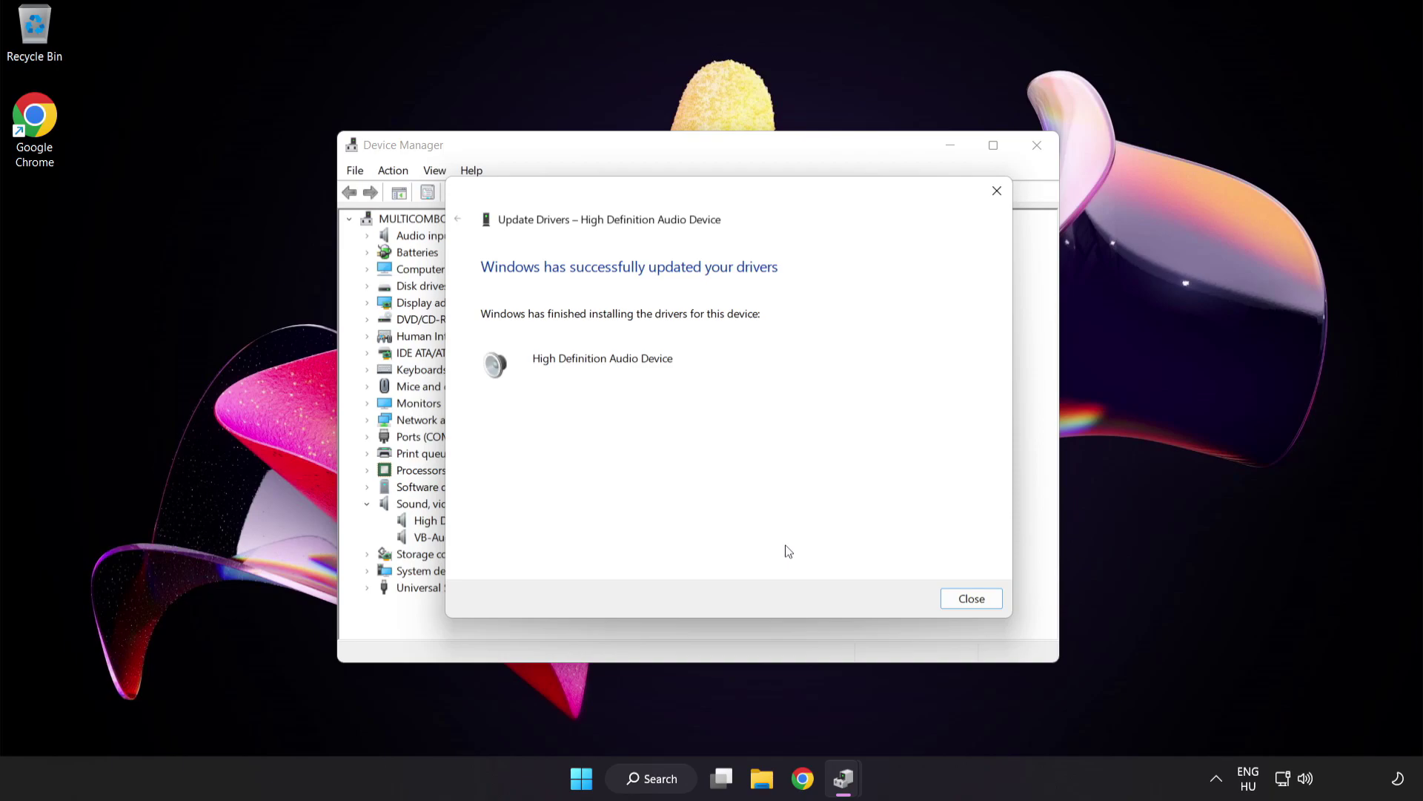
{"action": "left_click", "coordinate": [979, 601]}
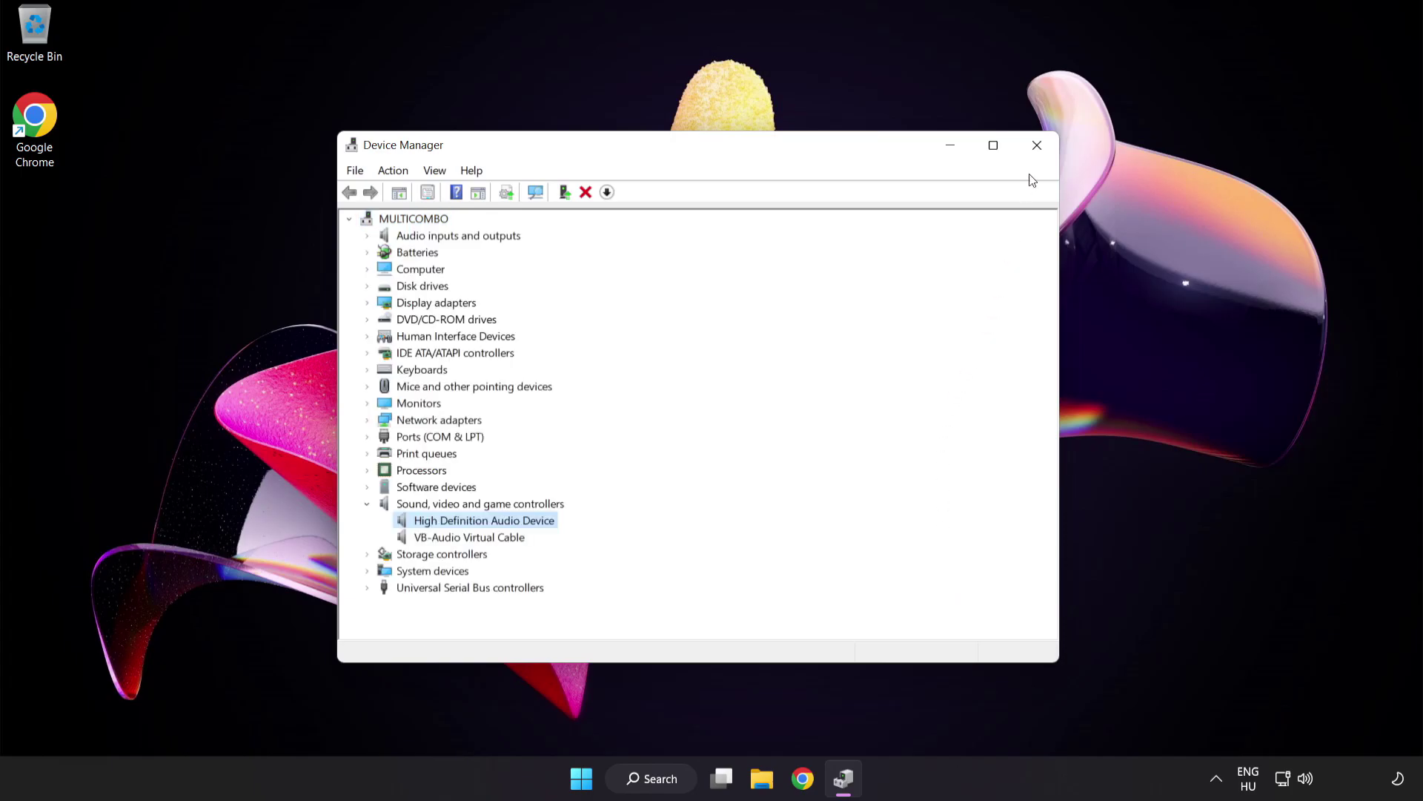
Close Device Manager and view the power options in the Start menu.
{"action": "left_click", "coordinate": [1037, 144]}
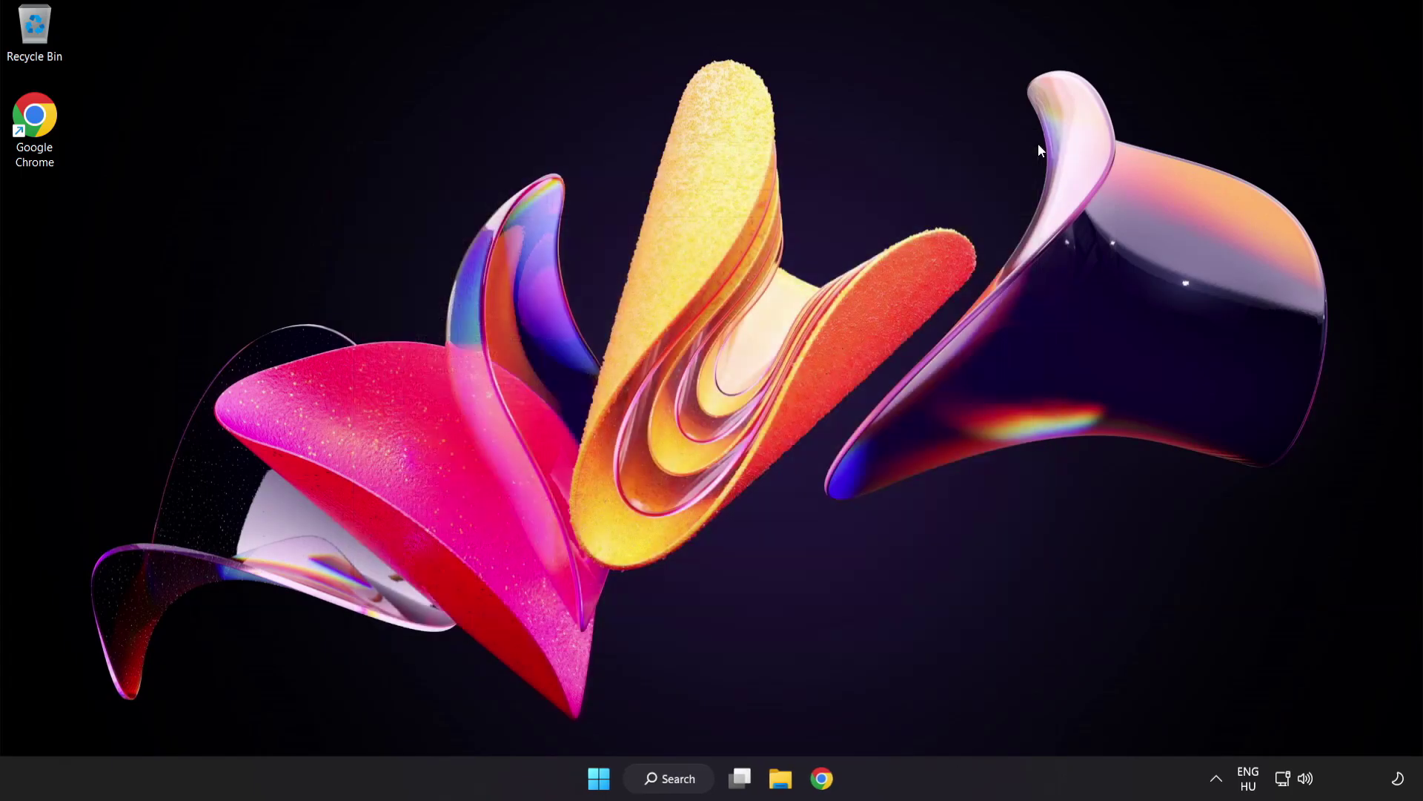
{"action": "left_click", "coordinate": [606, 780]}
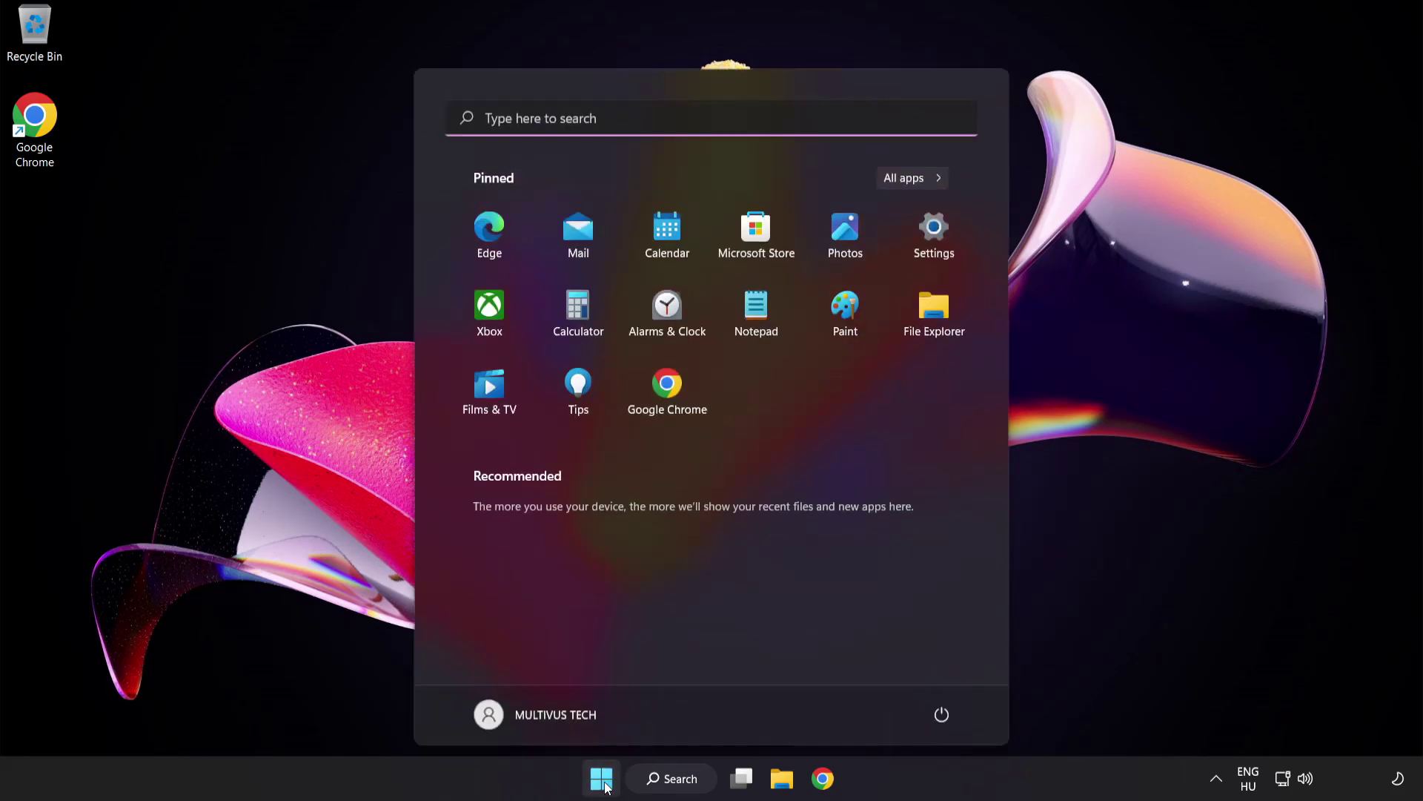
{"action": "left_click", "coordinate": [949, 723]}
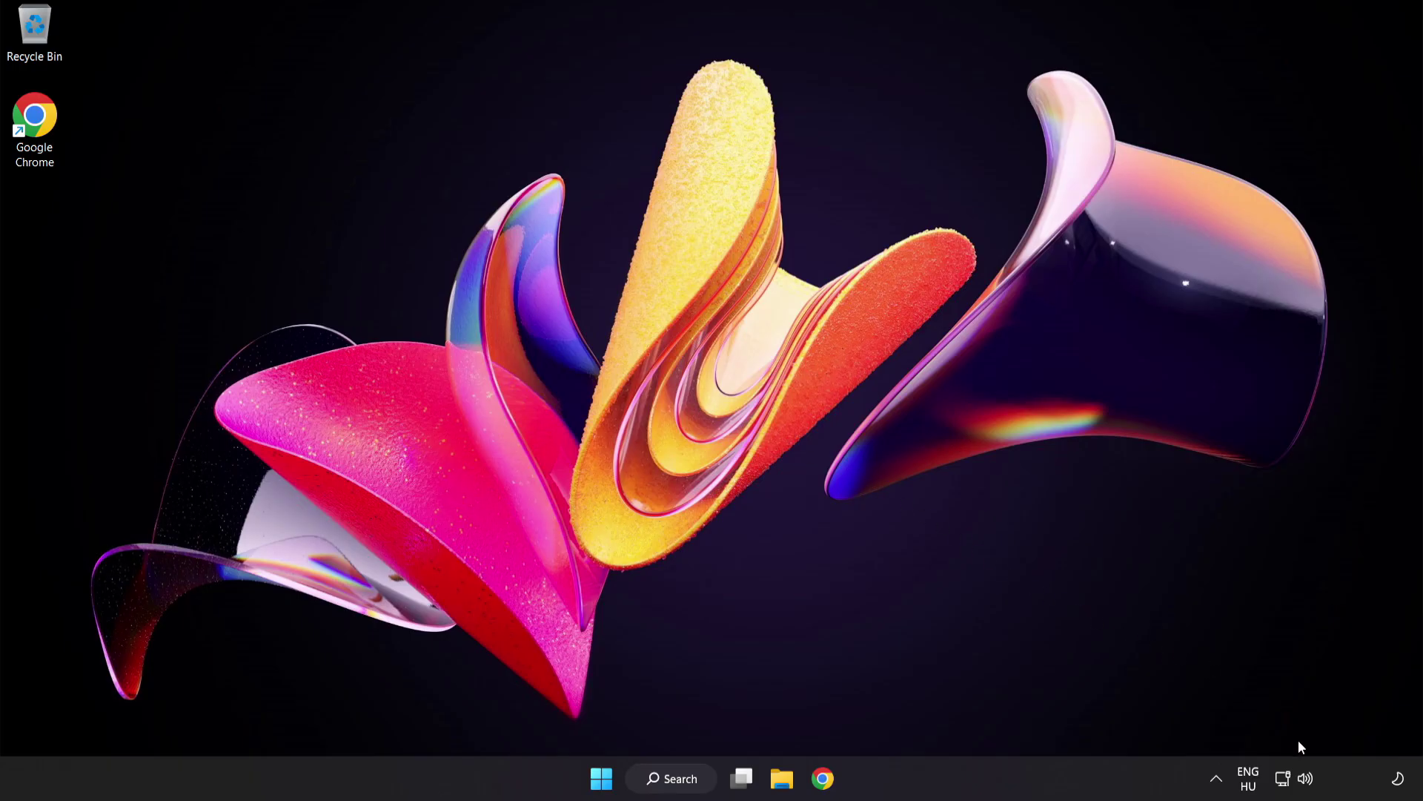
Launch the Troubleshoot sound problems option from the taskbar speaker icon.
{"action": "right_click", "coordinate": [1307, 780]}
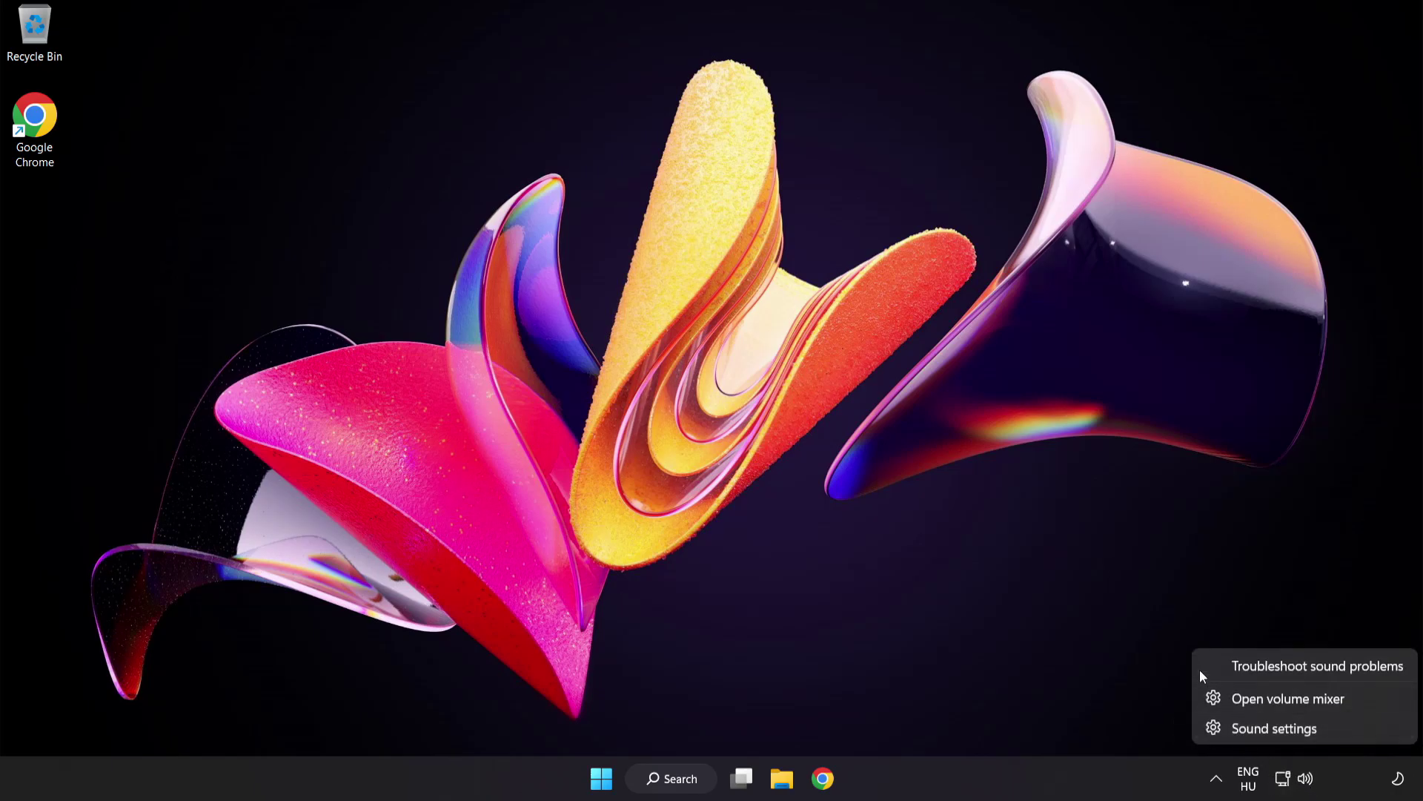
{"action": "left_click", "coordinate": [1327, 670]}
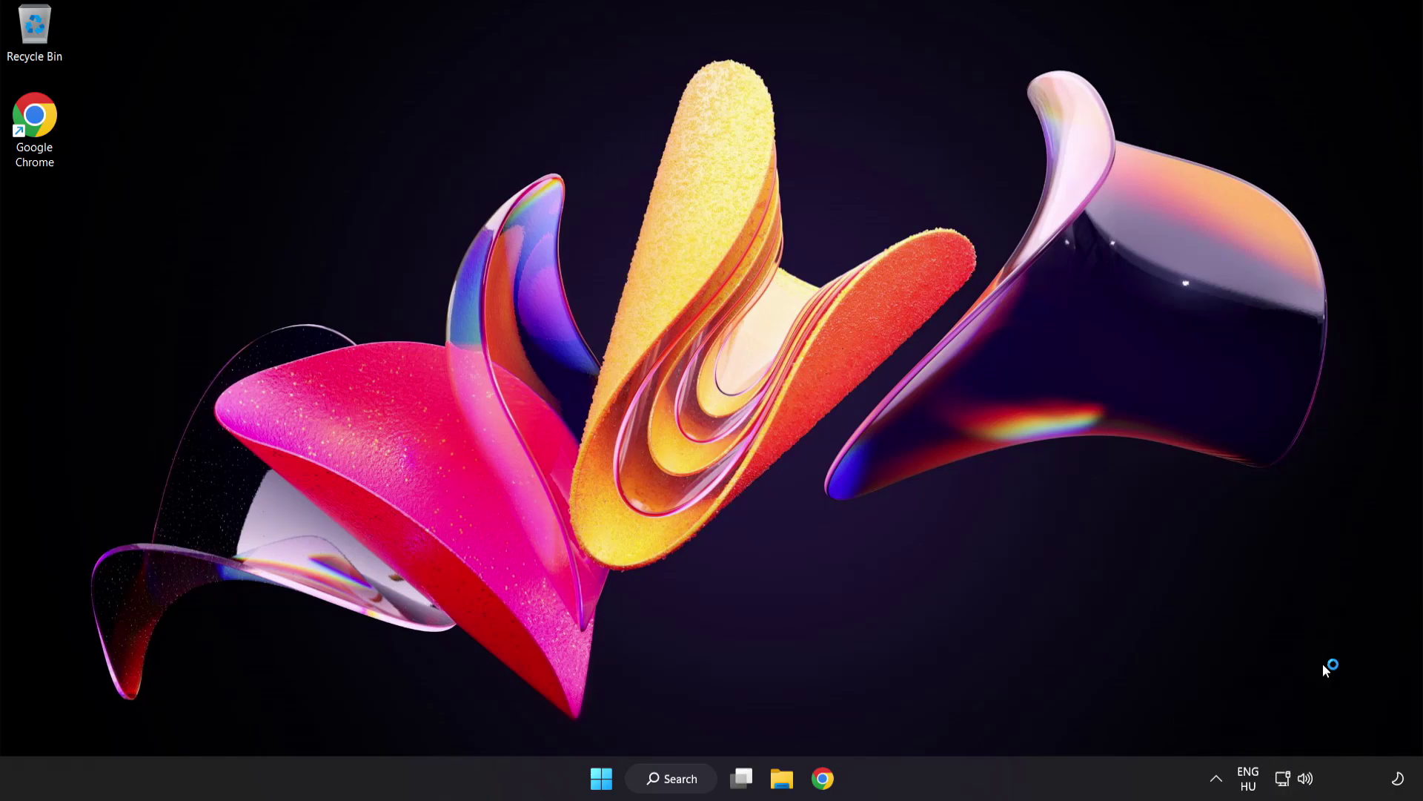